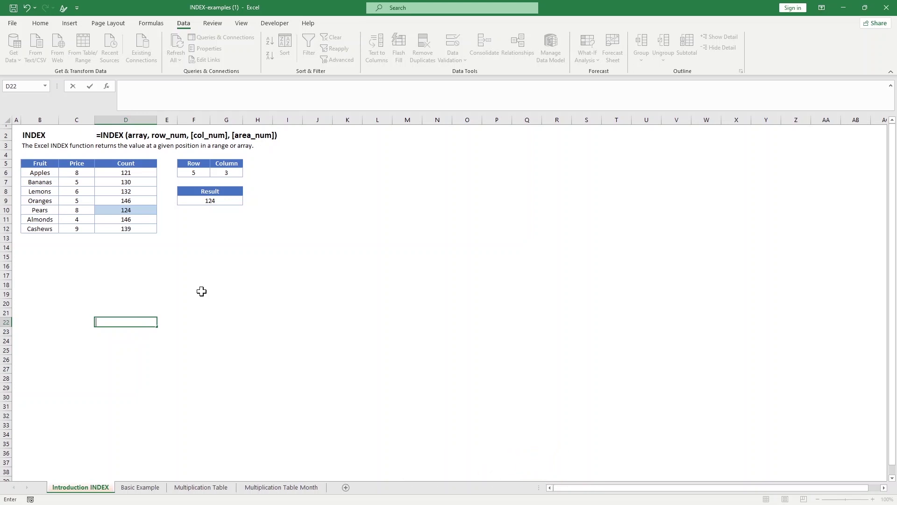
Step: View the argument lists offered for the INDEX lookup function in cell D17, without inserting it
{"action": "left_click", "coordinate": [151, 271]}
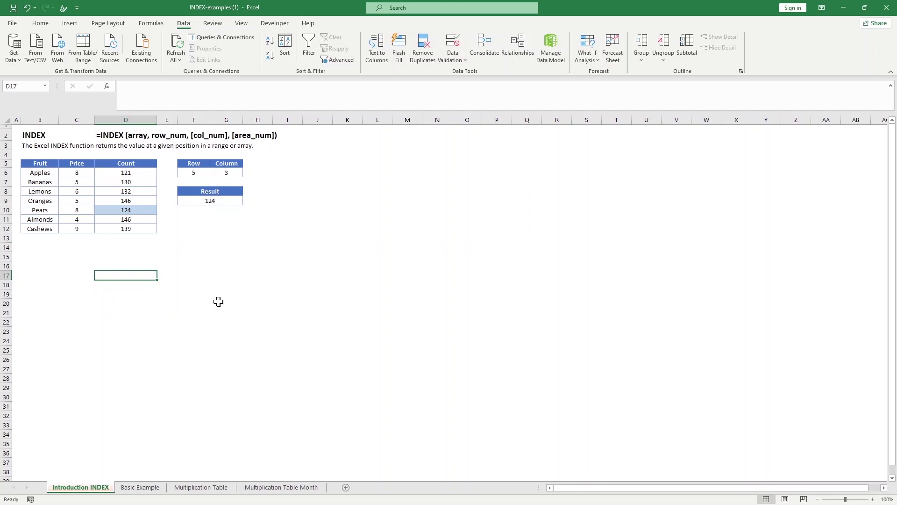
{"action": "left_click", "coordinate": [149, 29]}
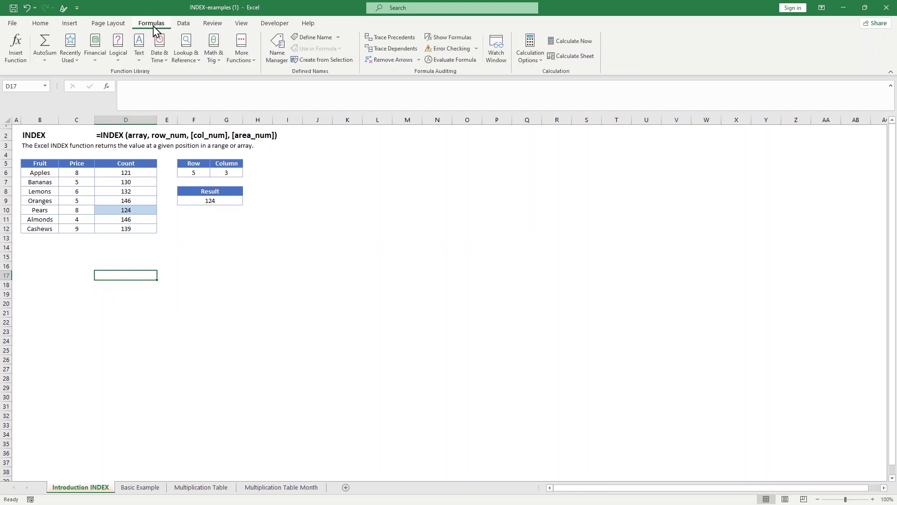
{"action": "left_click", "coordinate": [186, 55]}
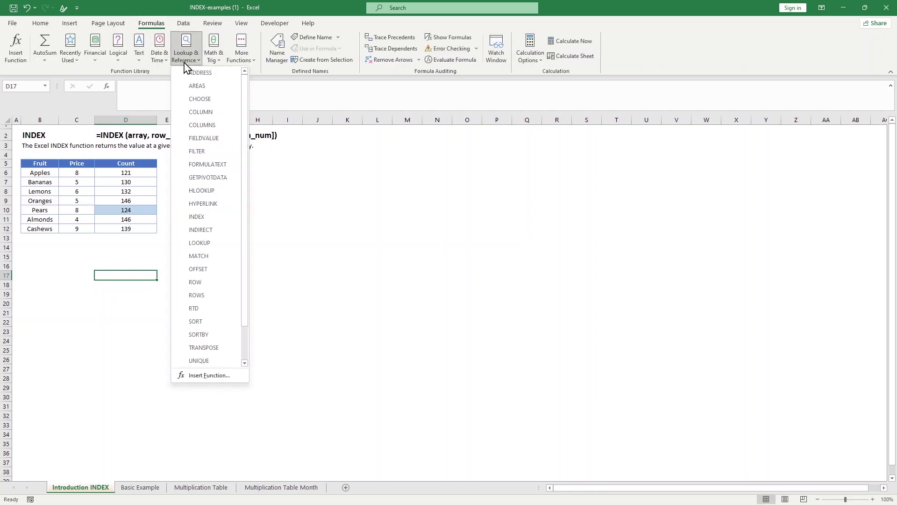
{"action": "left_click", "coordinate": [206, 216]}
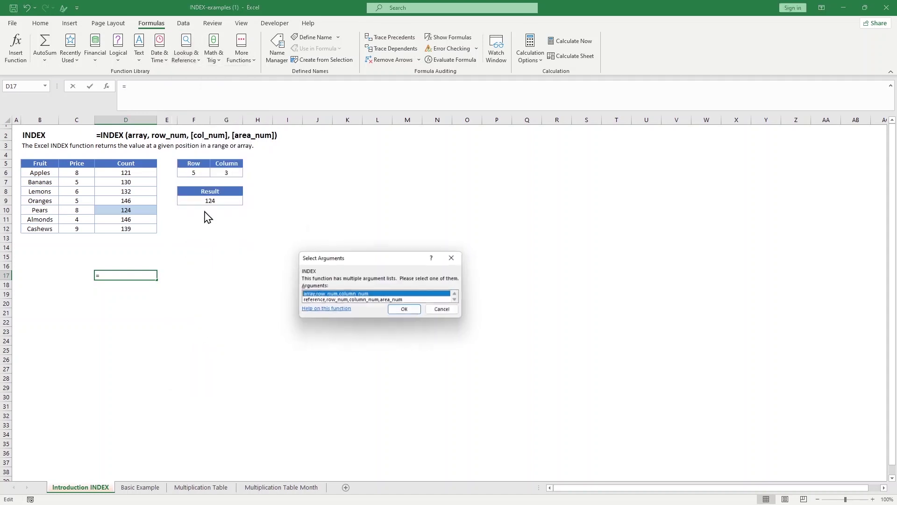
{"action": "left_click_drag", "start_coordinate": [378, 263], "coordinate": [348, 241]}
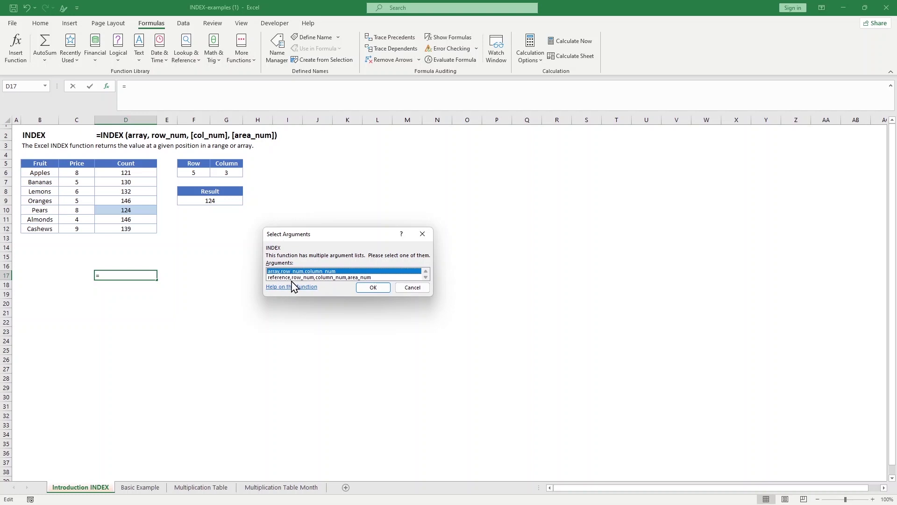
{"action": "left_click", "coordinate": [413, 288]}
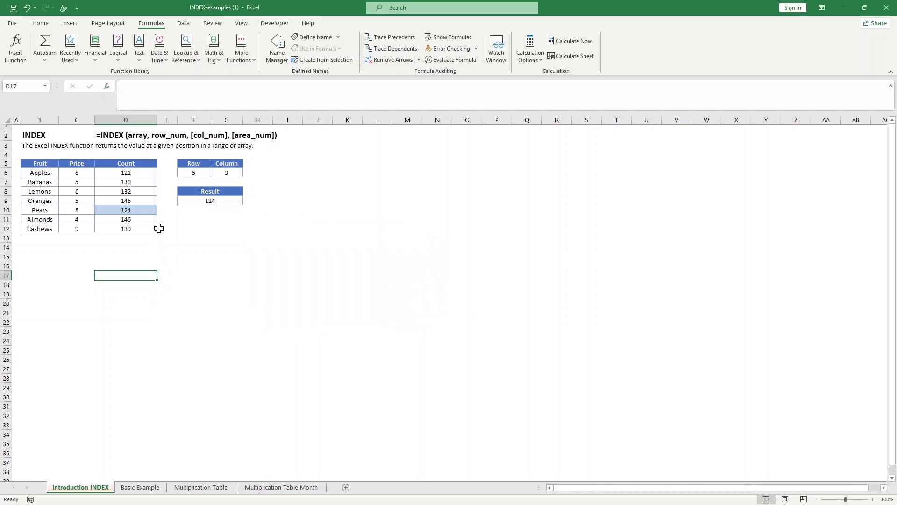
{"action": "left_click", "coordinate": [257, 275]}
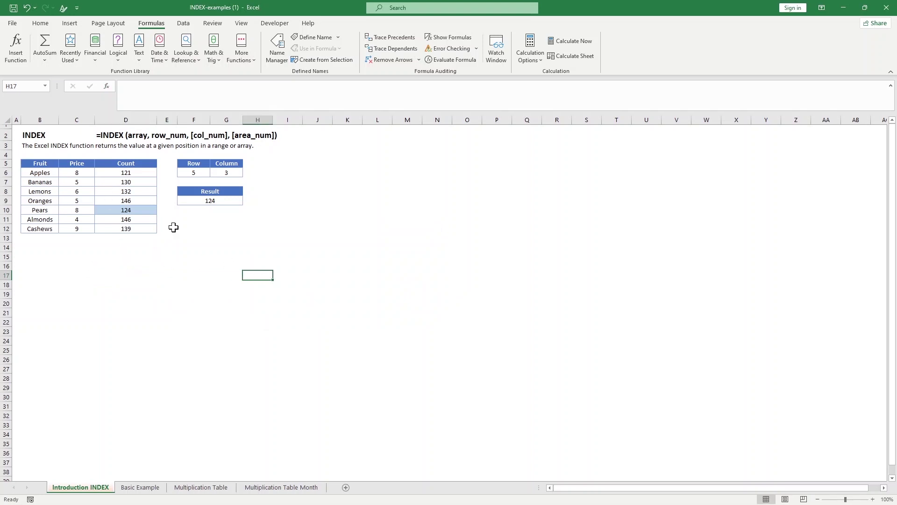
Step: Clear the existing formula from the Result cell F9
{"action": "left_click", "coordinate": [205, 202]}
{"action": "key", "text": "BackSpace"}
{"action": "left_click", "coordinate": [240, 245]}
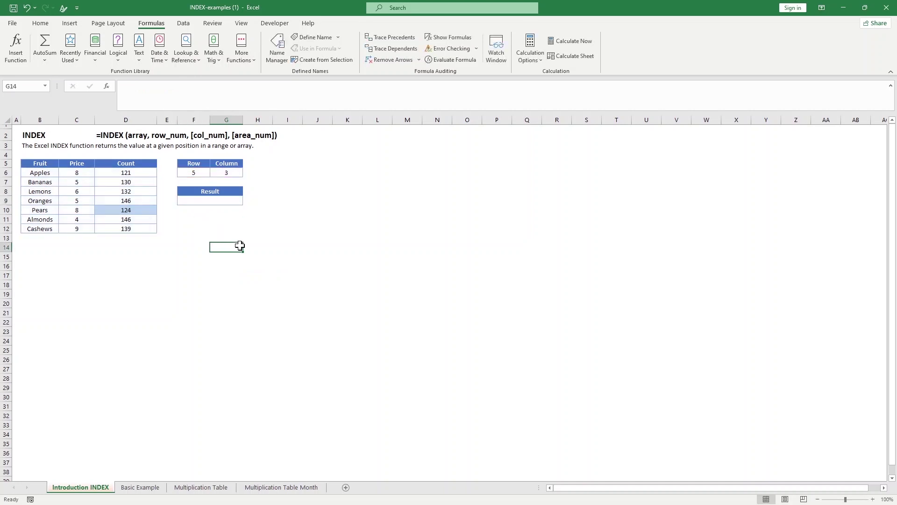
Step: Enter =INDEX(B6:D12,F6,G6) in the Result cell F9 to look up the fruit table by the given row and column
{"action": "left_click", "coordinate": [204, 201]}
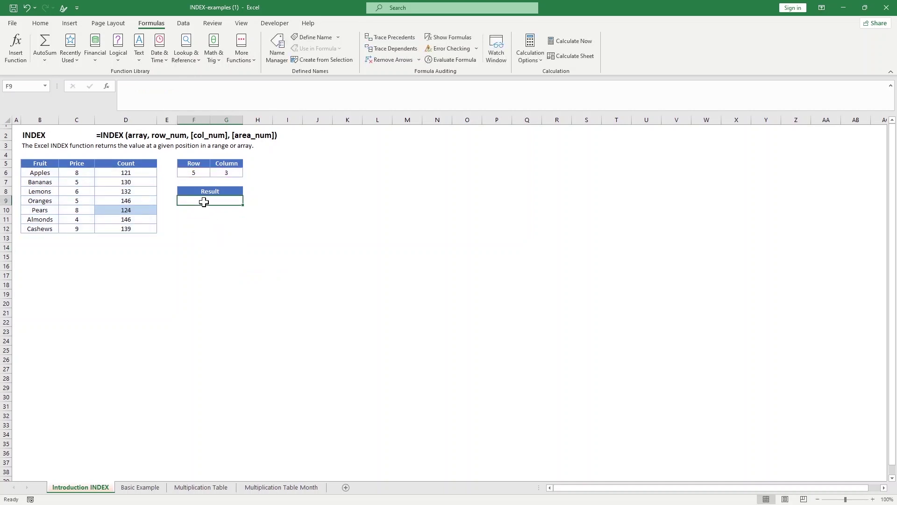
{"action": "type", "text": "="}
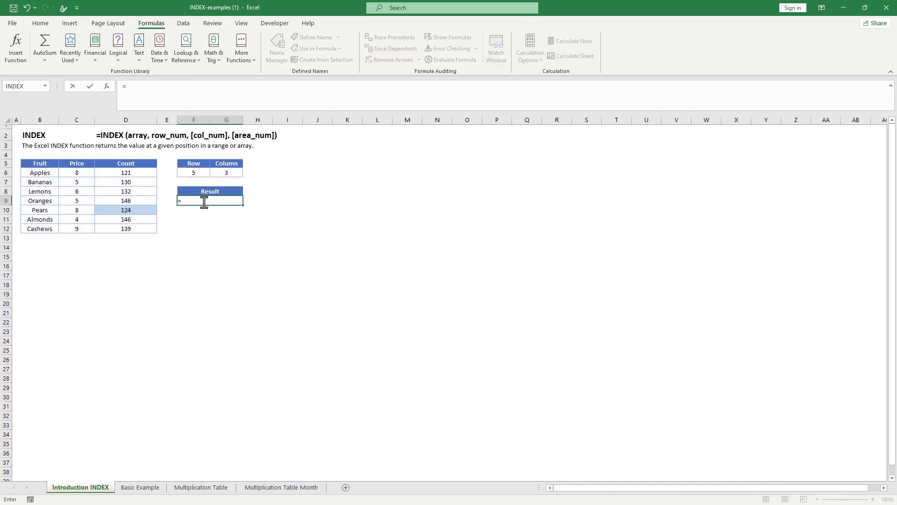
{"action": "type", "text": "index("}
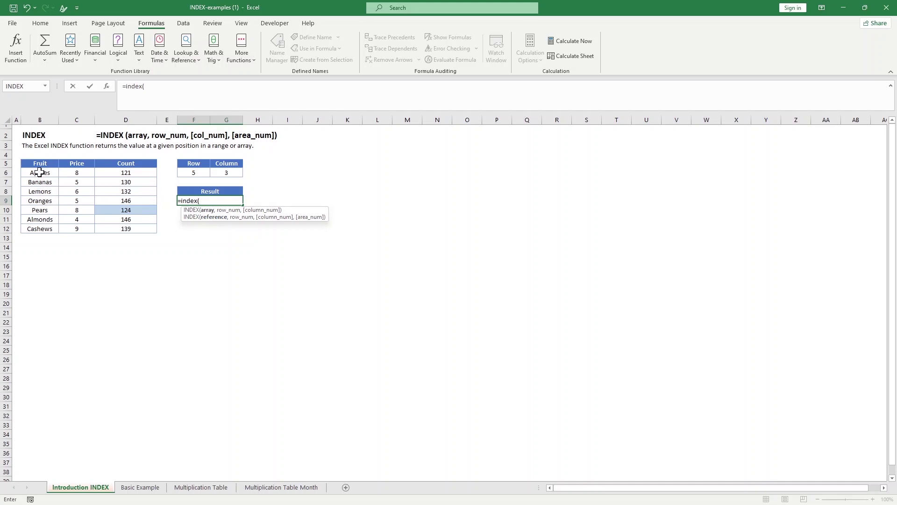
{"action": "left_click_drag", "start_coordinate": [40, 172], "coordinate": [148, 226]}
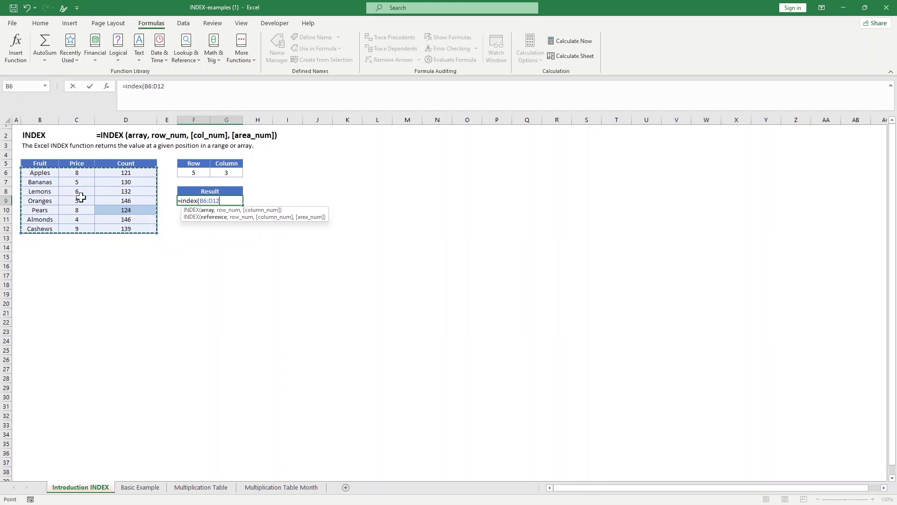
{"action": "type", "text": ","}
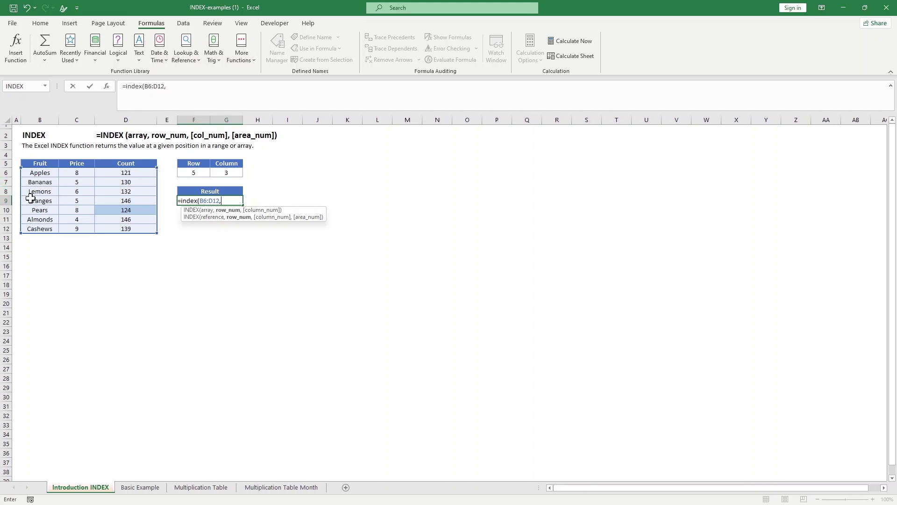
{"action": "left_click", "coordinate": [192, 172]}
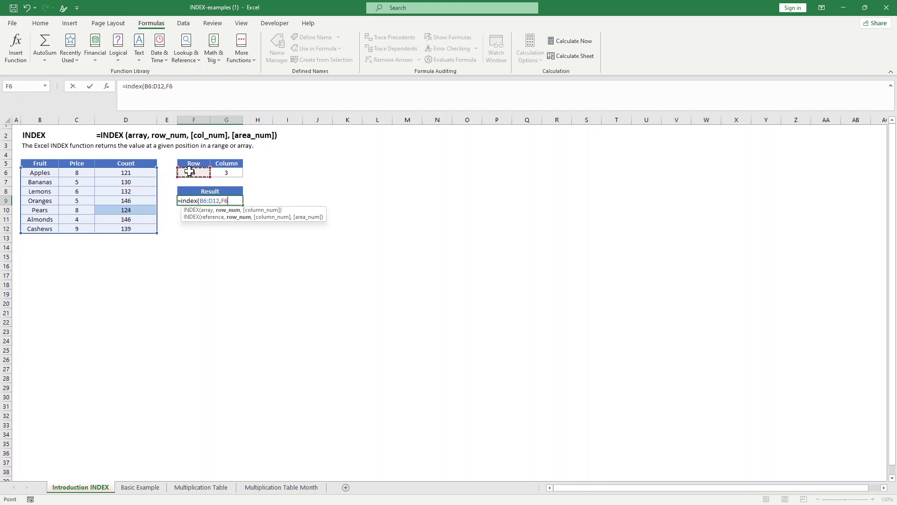
{"action": "type", "text": ","}
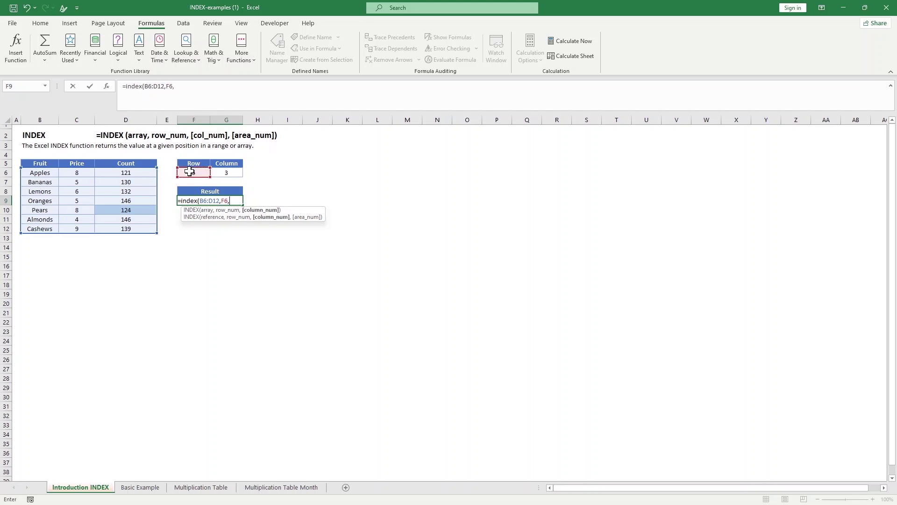
{"action": "left_click", "coordinate": [231, 173]}
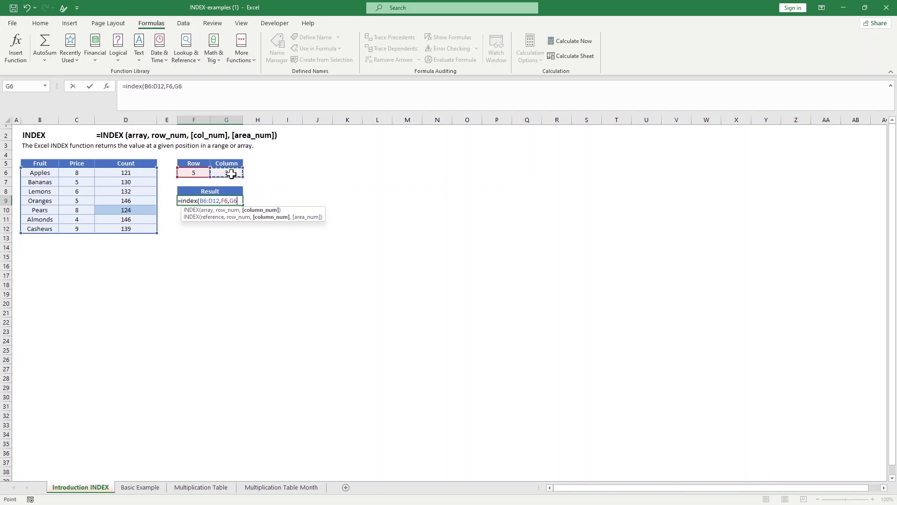
{"action": "type", "text": ")"}
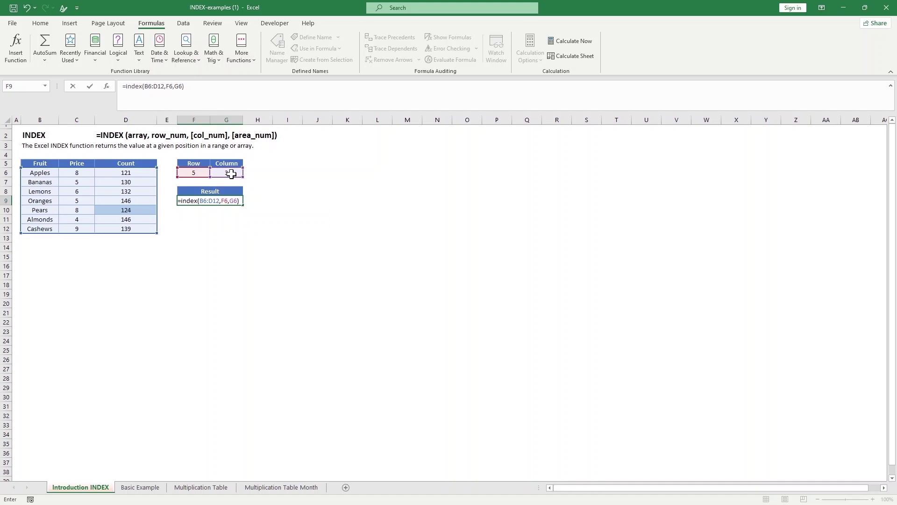
{"action": "key", "text": "Return"}
{"action": "left_click", "coordinate": [247, 236]}
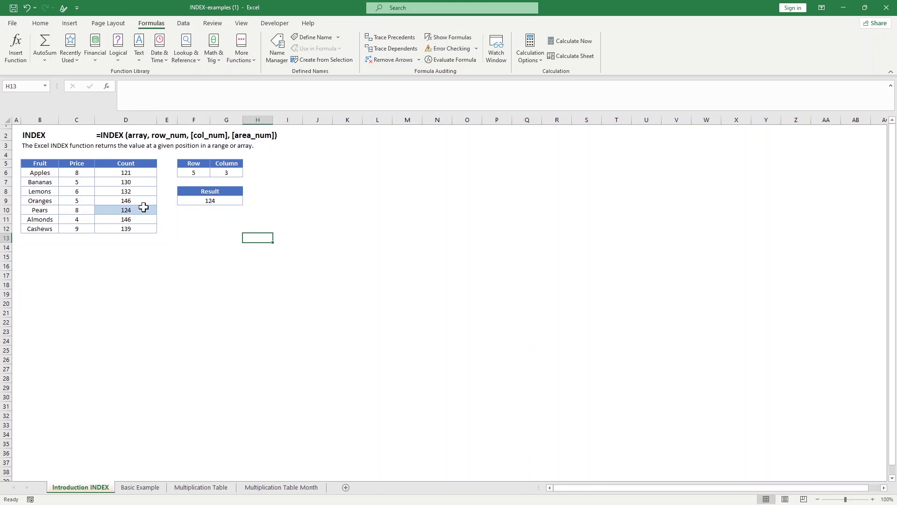
{"action": "left_click", "coordinate": [175, 258]}
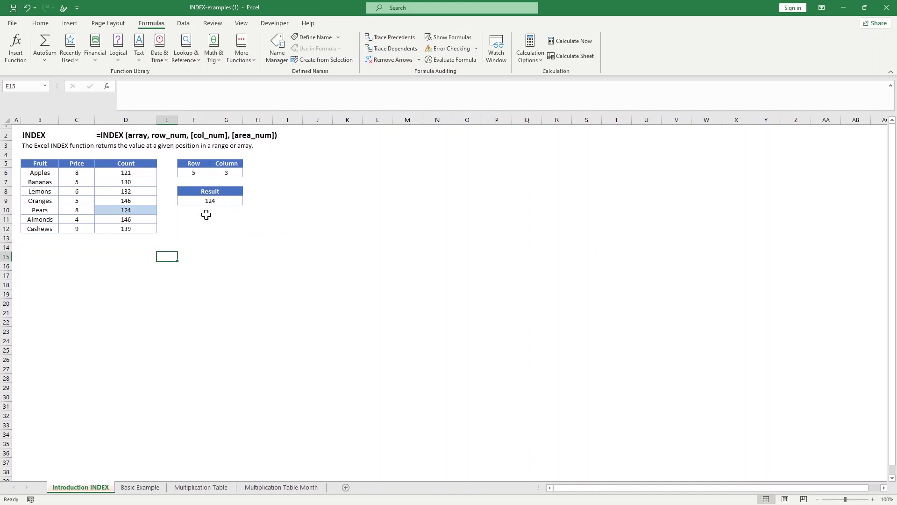
{"action": "left_click", "coordinate": [217, 228]}
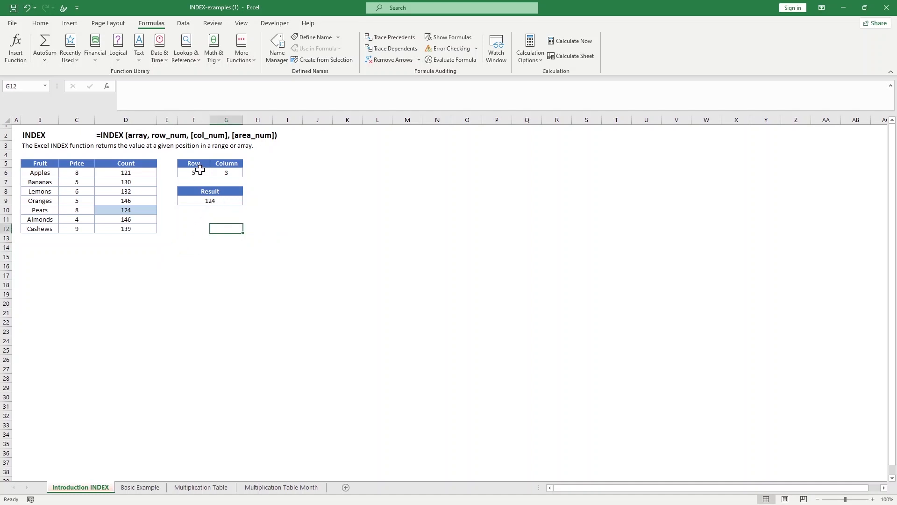
Step: Set the lookup Row in F6 to 7 and the Column in G6 to 2
{"action": "left_click", "coordinate": [200, 171]}
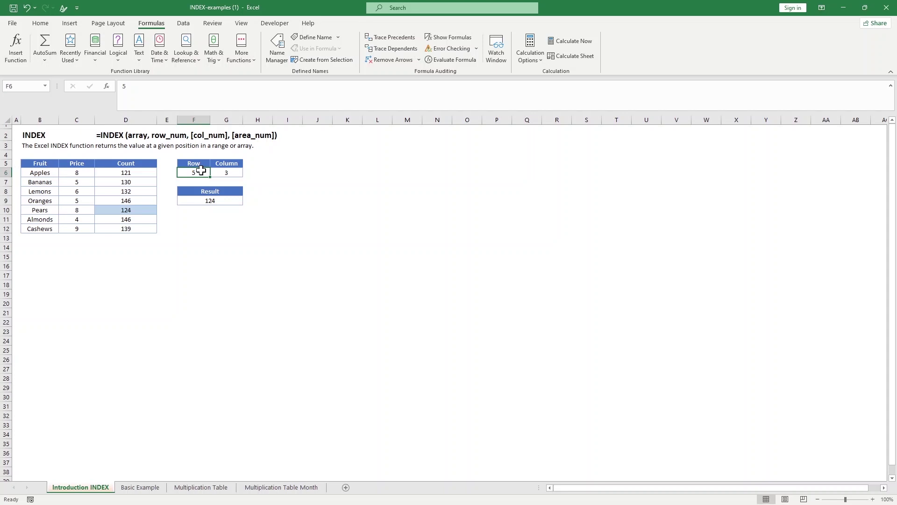
{"action": "key", "text": "BackSpace"}
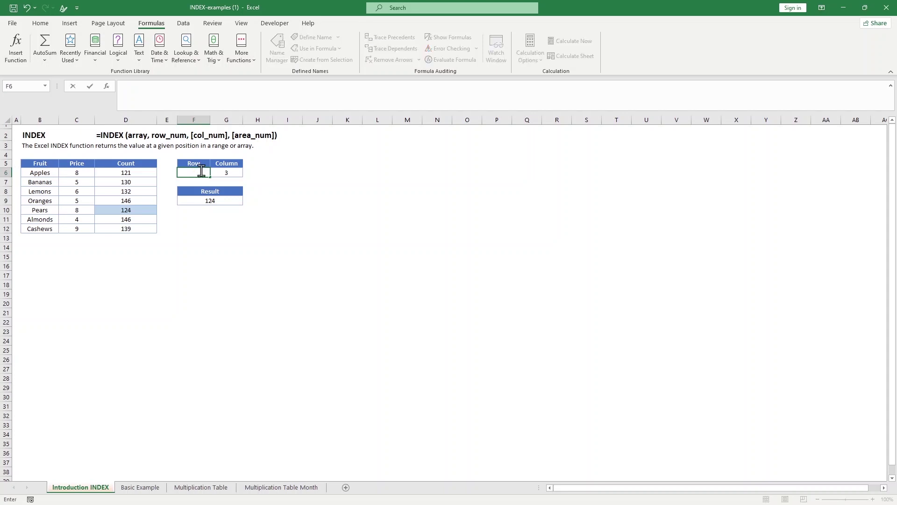
{"action": "type", "text": "7"}
{"action": "left_click", "coordinate": [226, 174]}
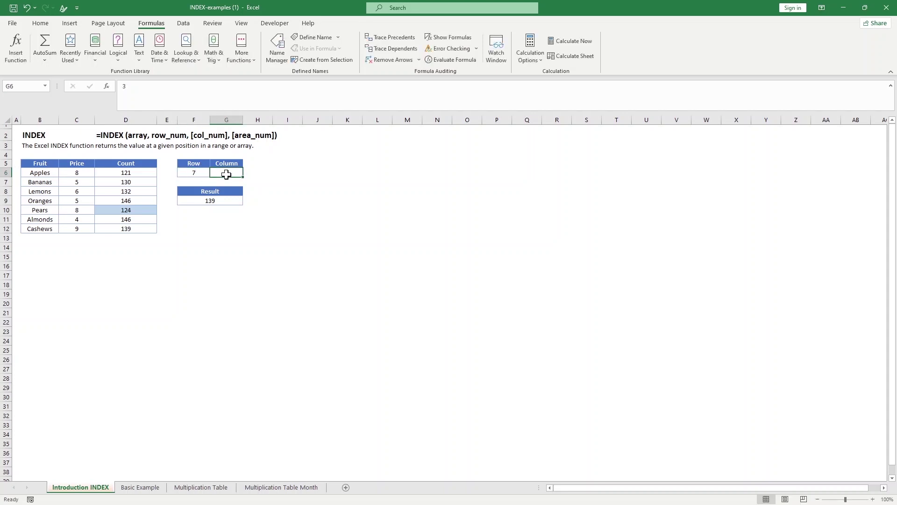
{"action": "type", "text": "2"}
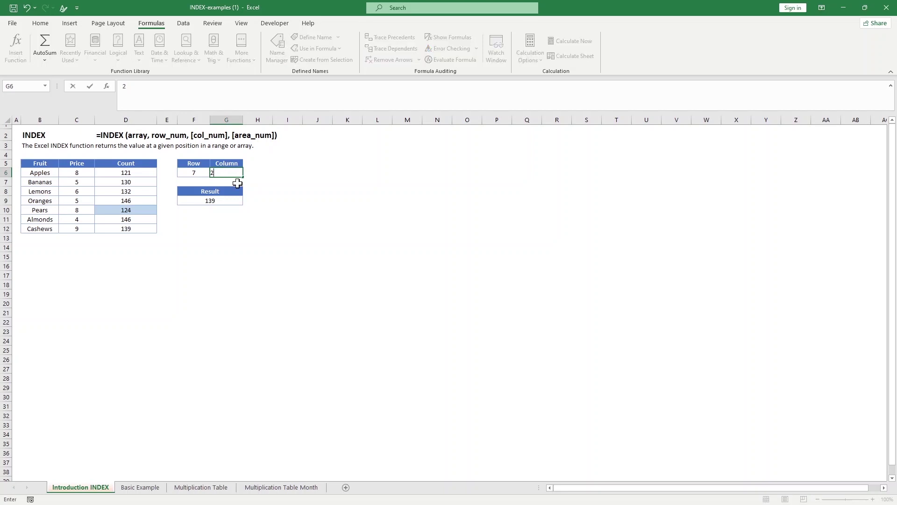
{"action": "key", "text": "Return"}
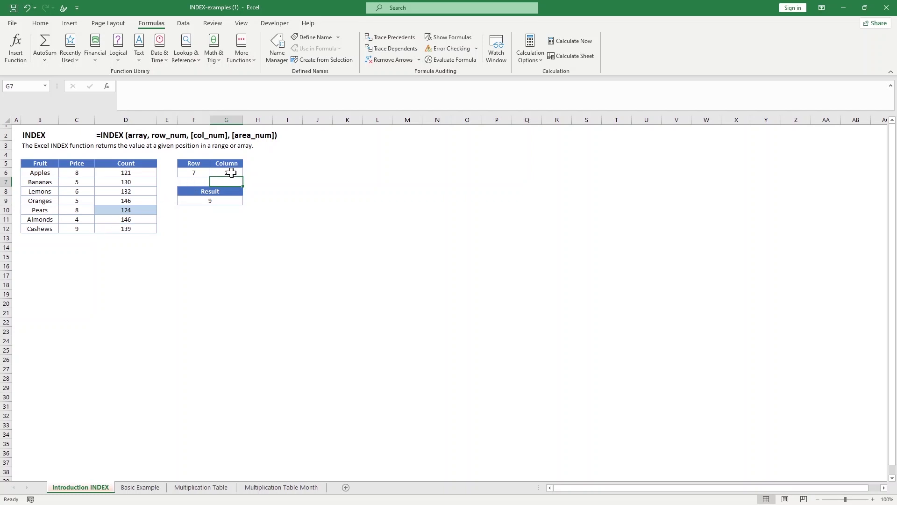
Step: Check the Cashews entry in the Price column against the INDEX result
{"action": "left_click", "coordinate": [89, 229]}
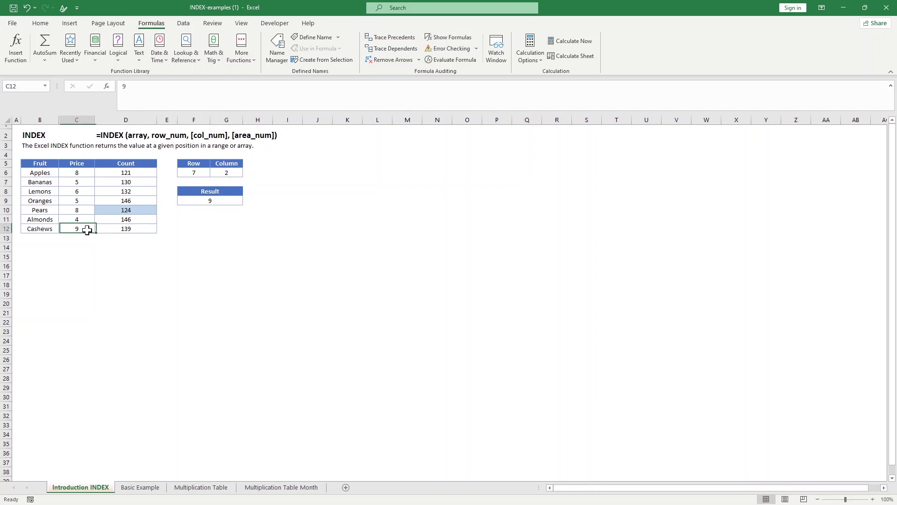
{"action": "left_click", "coordinate": [86, 164]}
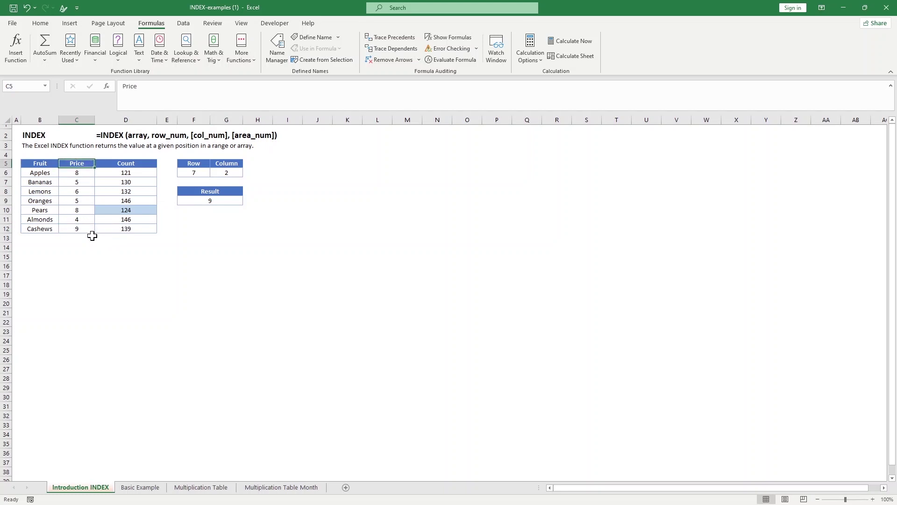
{"action": "left_click", "coordinate": [89, 230]}
{"action": "left_click", "coordinate": [161, 247]}
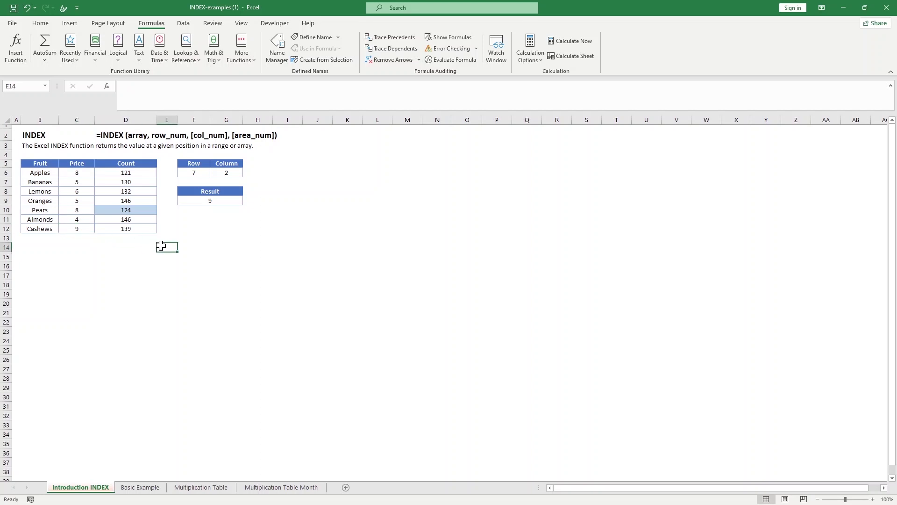
{"action": "left_click_drag", "start_coordinate": [325, 145], "coordinate": [378, 248]}
{"action": "left_click", "coordinate": [321, 120]}
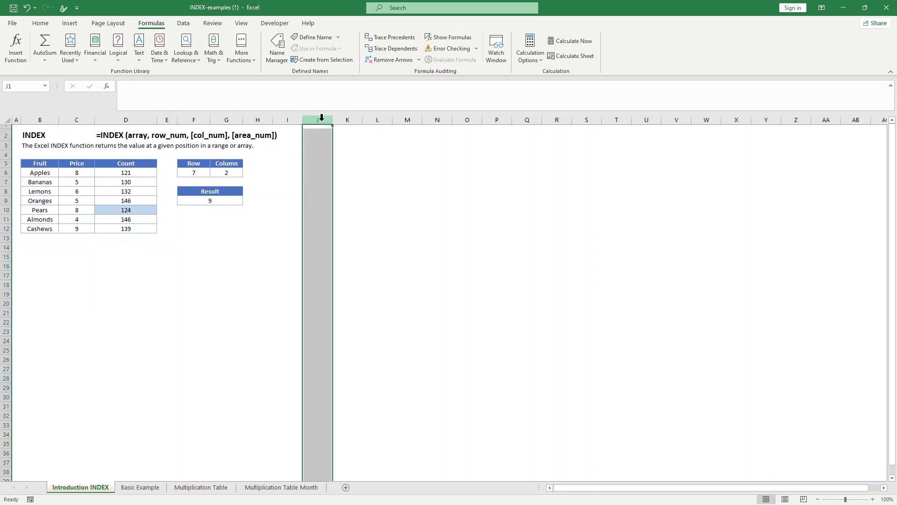
{"action": "left_click", "coordinate": [231, 246]}
{"action": "left_click_drag", "start_coordinate": [318, 253], "coordinate": [447, 255]}
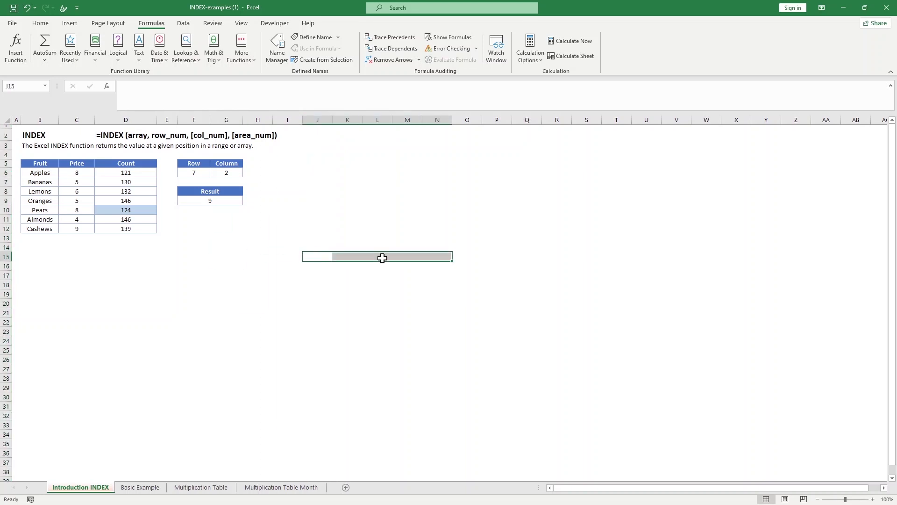
{"action": "left_click", "coordinate": [397, 323]}
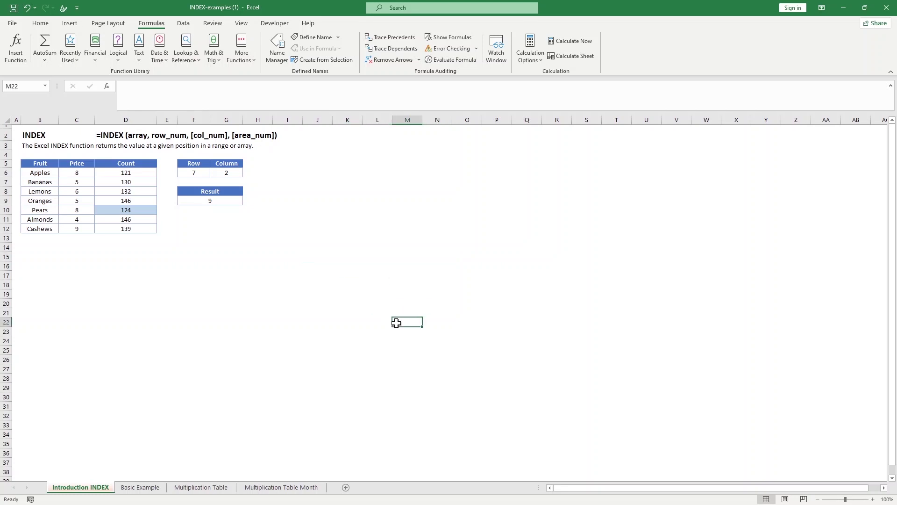
Step: Switch to the Basic Example sheet and examine its fruit list and the INDEX formula in the Result cell D2
{"action": "left_click", "coordinate": [144, 488]}
{"action": "left_click", "coordinate": [168, 291]}
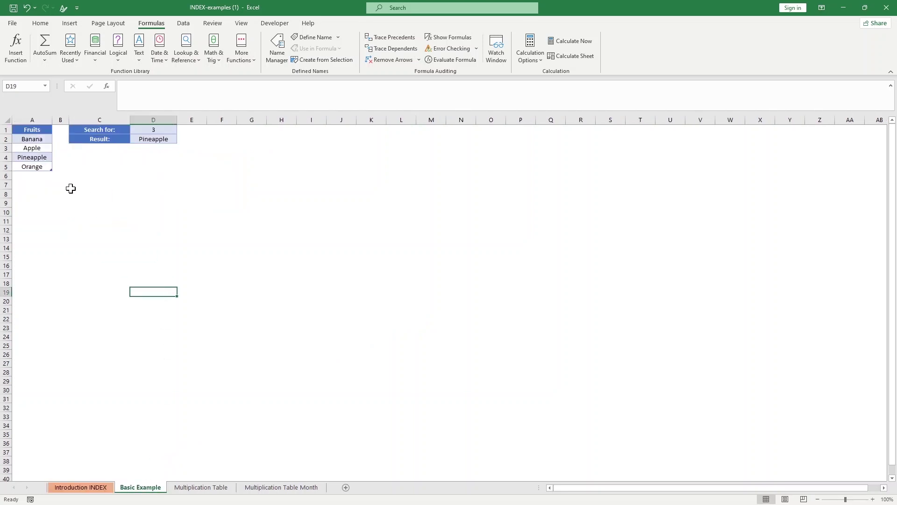
{"action": "left_click", "coordinate": [34, 159]}
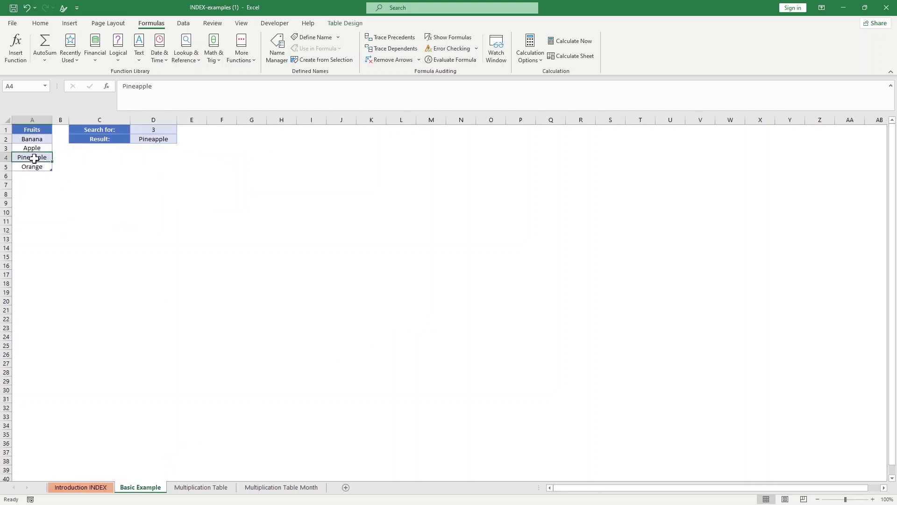
{"action": "left_click", "coordinate": [92, 183]}
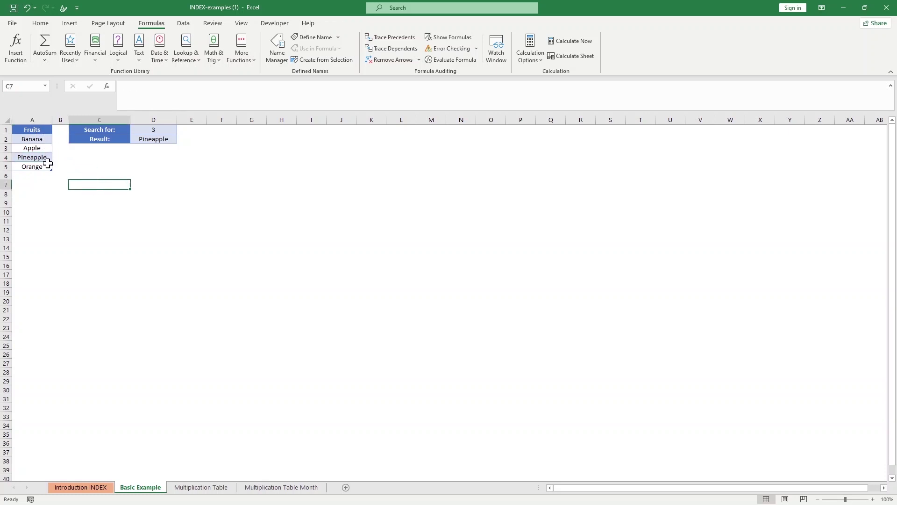
{"action": "left_click", "coordinate": [155, 139]}
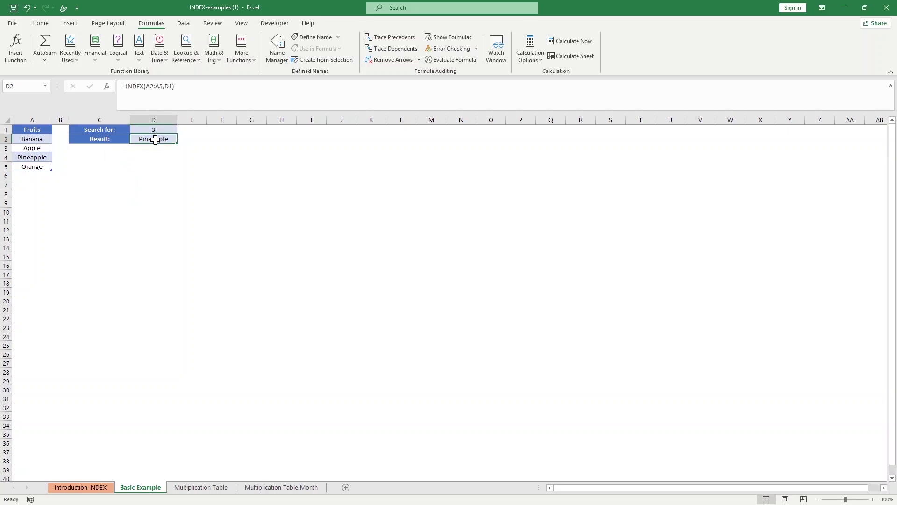
Step: Clear the Result cell D2 on the Basic Example sheet and start a new INDEX formula in it
{"action": "key", "text": "BackSpace"}
{"action": "left_click", "coordinate": [182, 195]}
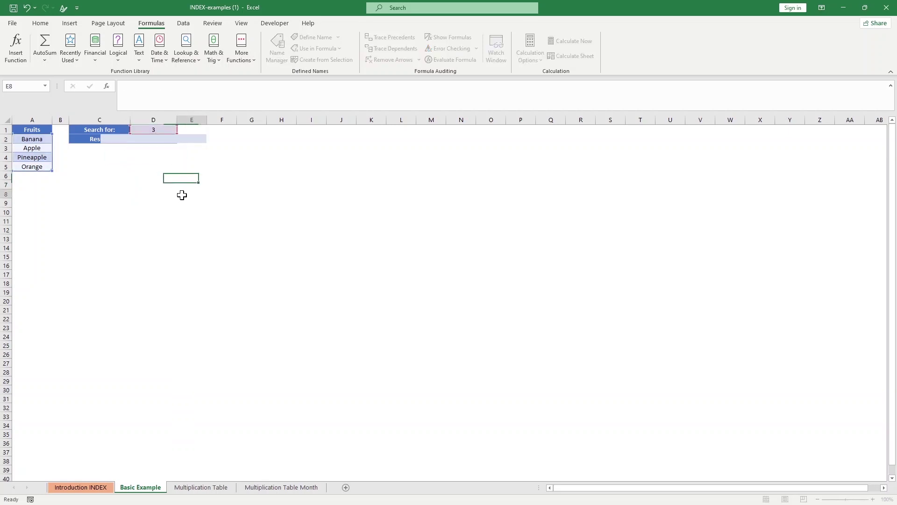
{"action": "left_click", "coordinate": [153, 140]}
{"action": "type", "text": "=index"}
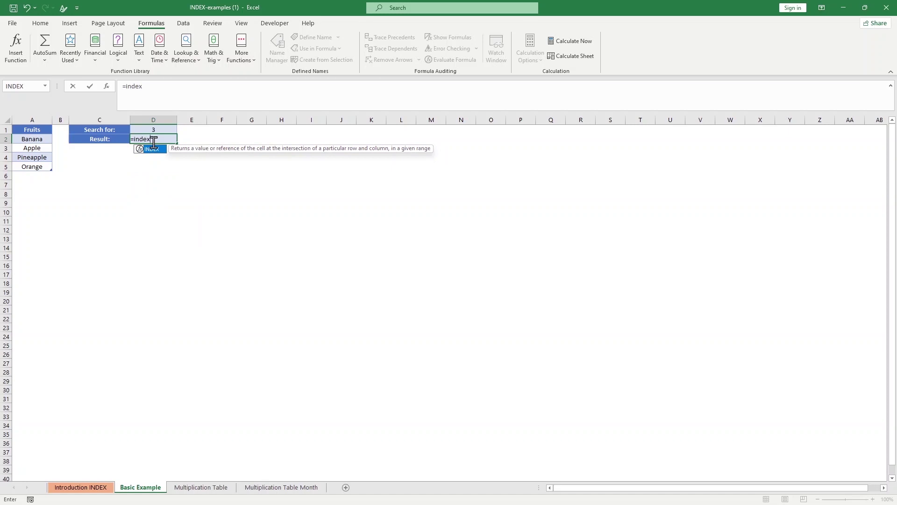
{"action": "type", "text": "("}
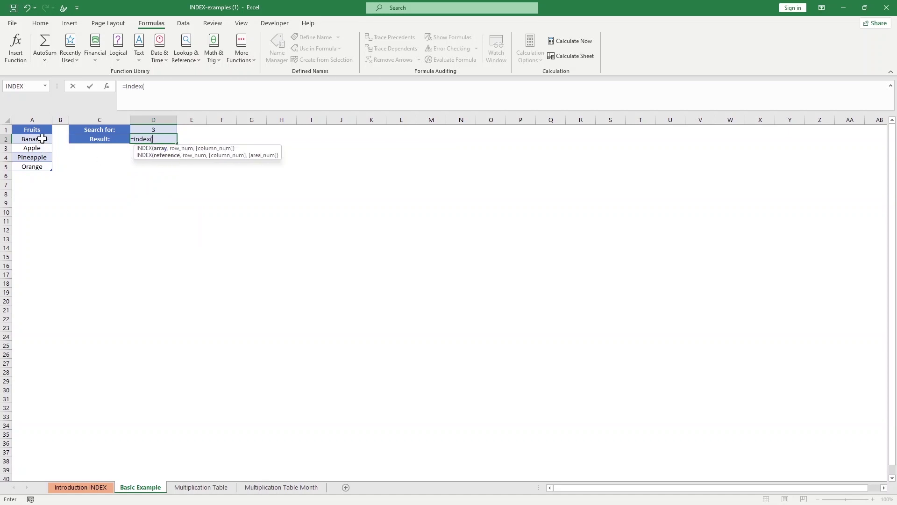
{"action": "left_click_drag", "start_coordinate": [42, 138], "coordinate": [41, 169]}
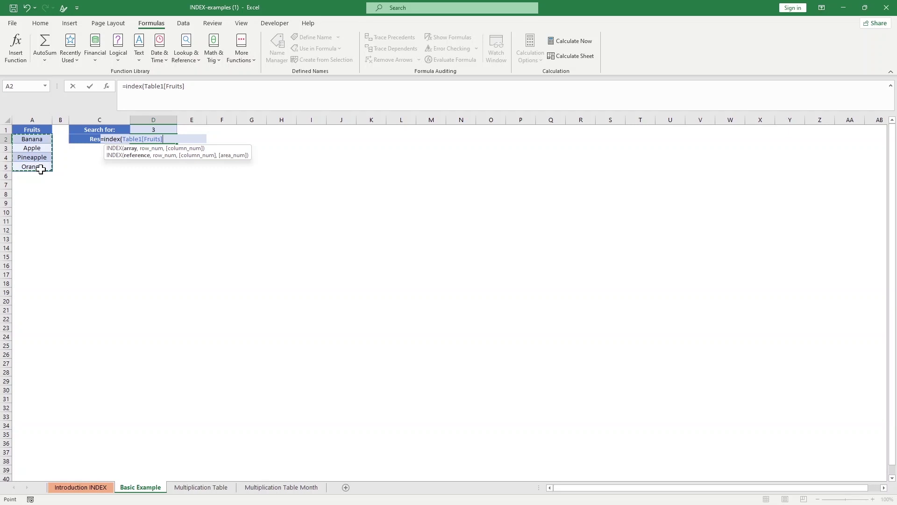
{"action": "type", "text": ","}
{"action": "key", "text": "BackSpace"}
{"action": "key", "text": "BackSpace"}
{"action": "key", "text": "BackSpace"}
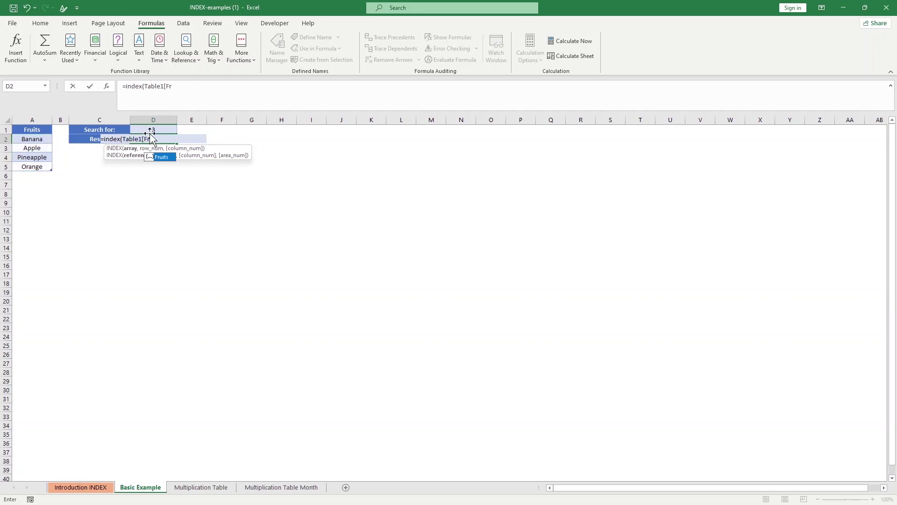
{"action": "key", "text": "BackSpace"}
{"action": "key", "text": "BackSpace"}
{"action": "key", "text": "BackSpace"}
{"action": "key", "text": "BackSpace"}
{"action": "key", "text": "BackSpace"}
{"action": "key", "text": "BackSpace"}
{"action": "key", "text": "BackSpace"}
{"action": "key", "text": "BackSpace"}
{"action": "key", "text": "BackSpace"}
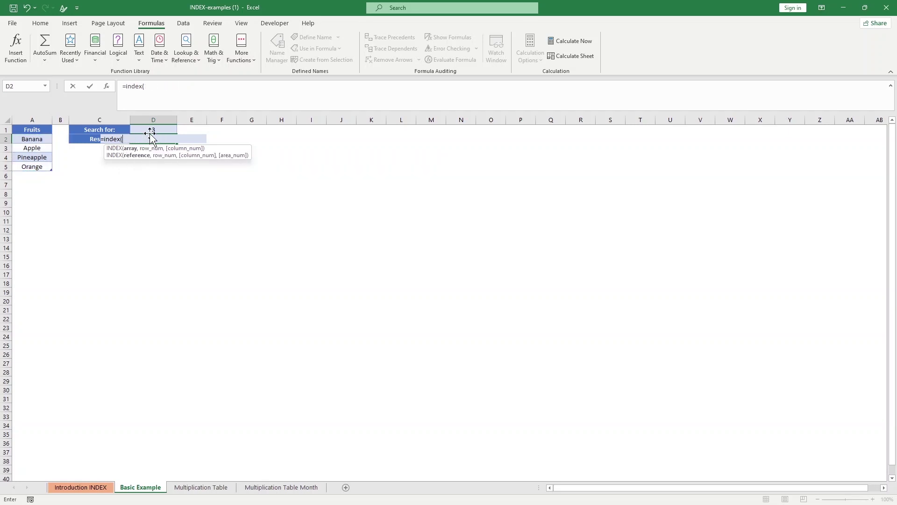
Step: Complete the Result formula as =INDEX(A2:A6,D1) and check it against the Pineapple entry in the fruit list
{"action": "left_click_drag", "start_coordinate": [40, 141], "coordinate": [36, 170]}
{"action": "type", "text": ","}
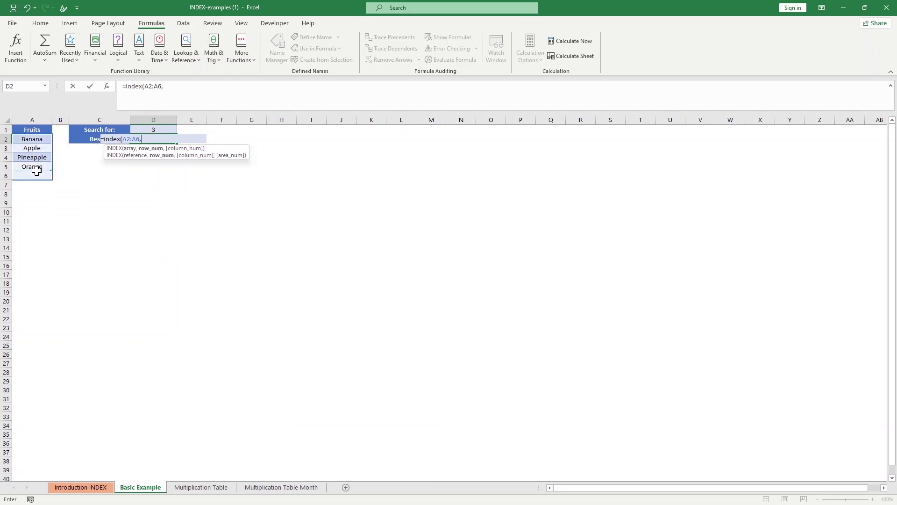
{"action": "left_click", "coordinate": [158, 130]}
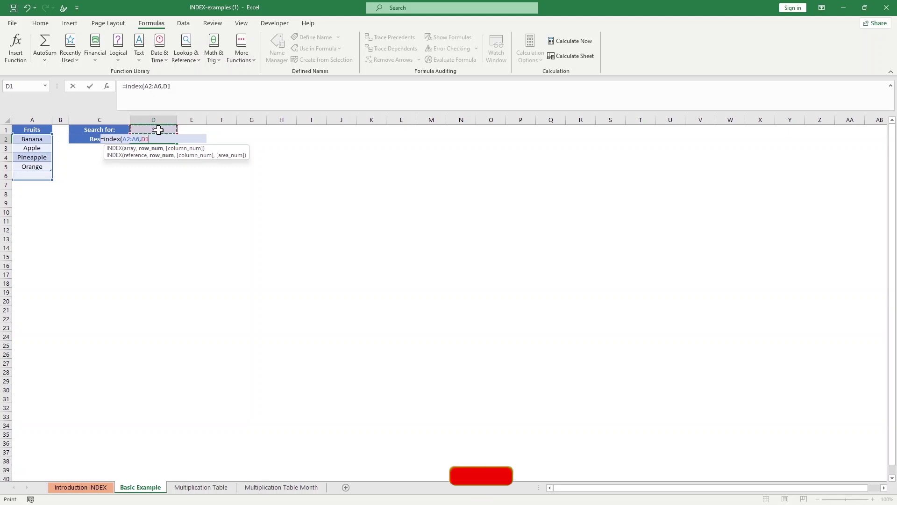
{"action": "type", "text": ")"}
{"action": "key", "text": "Return"}
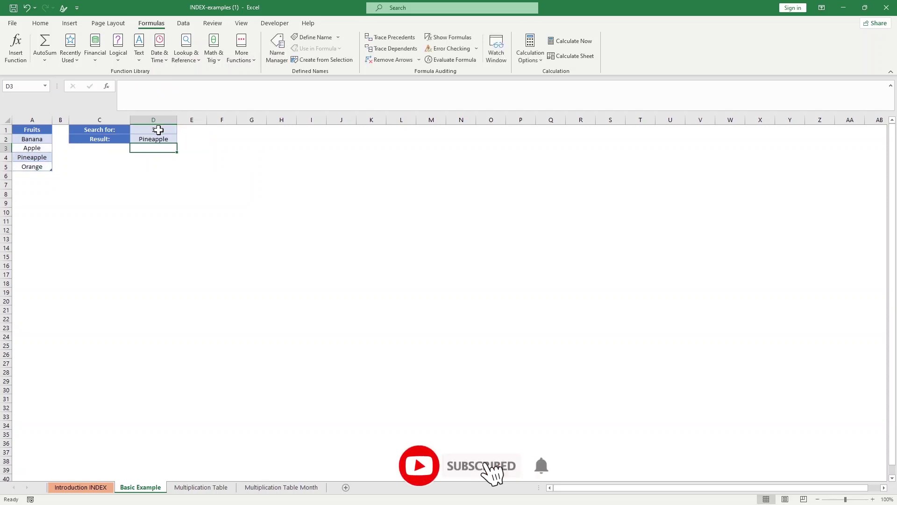
{"action": "left_click", "coordinate": [32, 158]}
Step: Set the Search for value in D1 to 5
{"action": "left_click", "coordinate": [156, 129]}
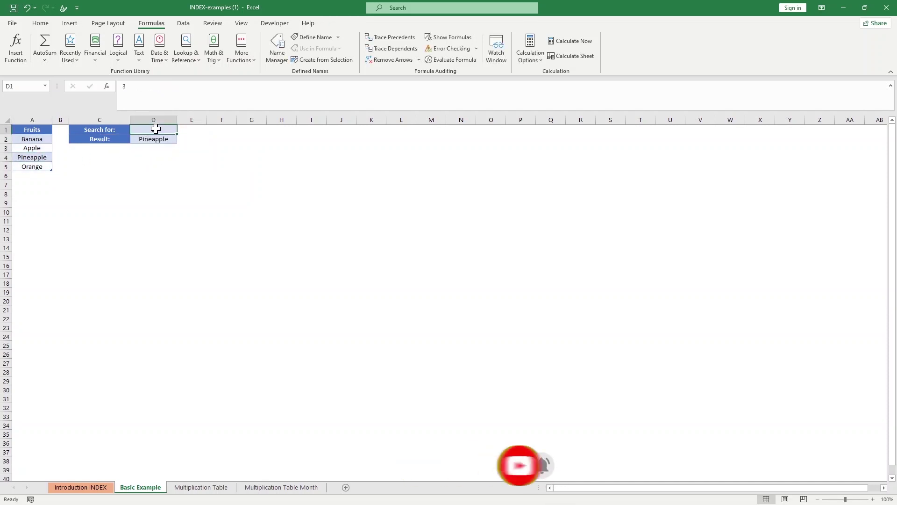
{"action": "key", "text": "BackSpace"}
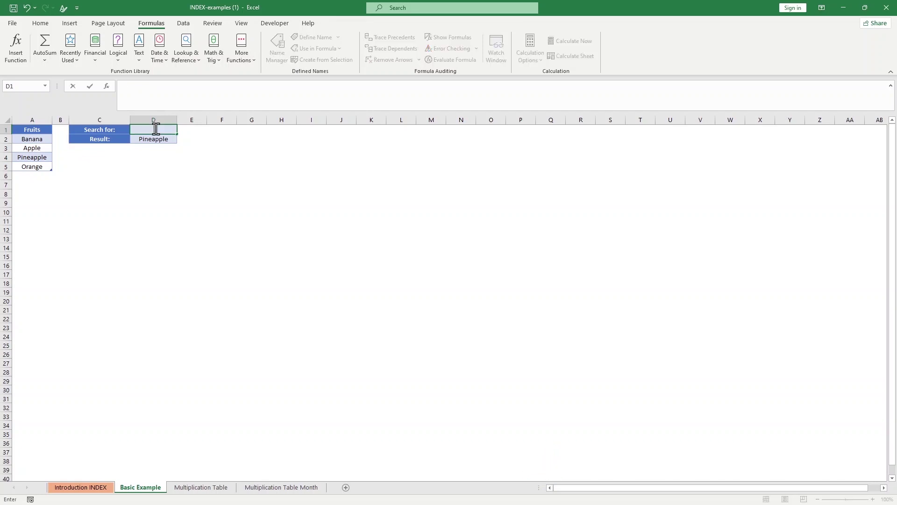
{"action": "type", "text": "5"}
{"action": "key", "text": "Return"}
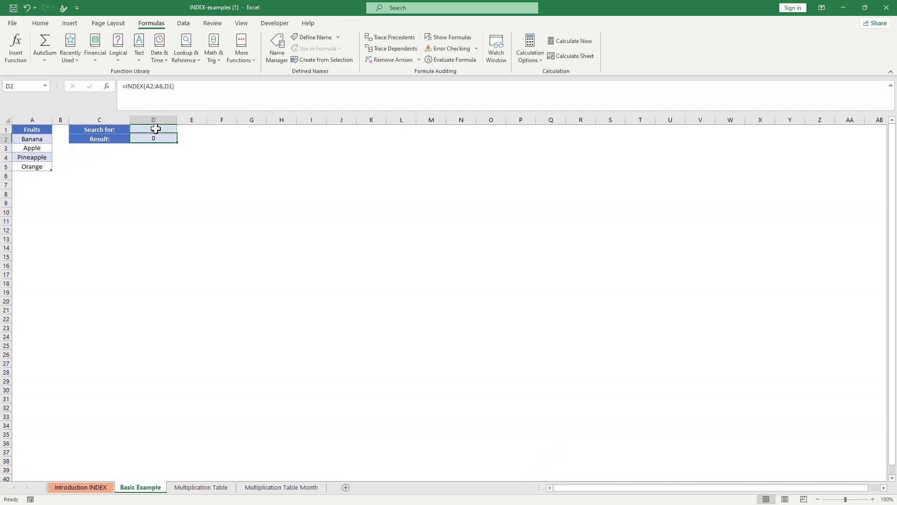
Step: Add ABC as a new entry in A6, directly below Orange in the fruit list
{"action": "left_click", "coordinate": [37, 178]}
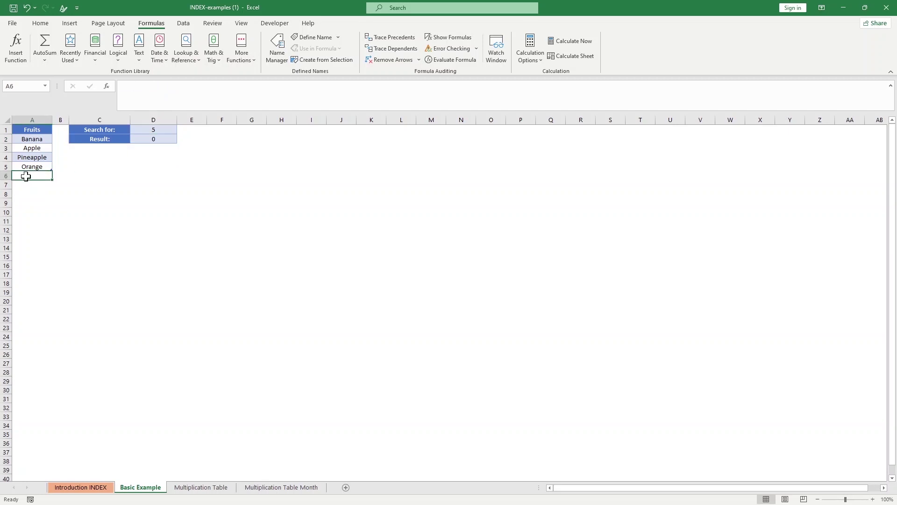
{"action": "type", "text": "Appl"}
{"action": "type", "text": "BC"}
{"action": "key", "text": "Return"}
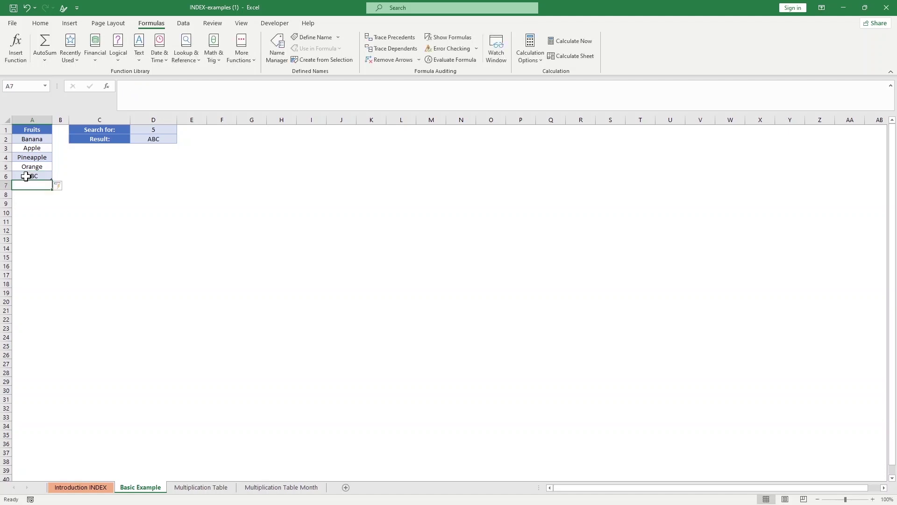
Step: Compare the extended fruit list with the INDEX formula in the Result cell D2
{"action": "left_click", "coordinate": [166, 141]}
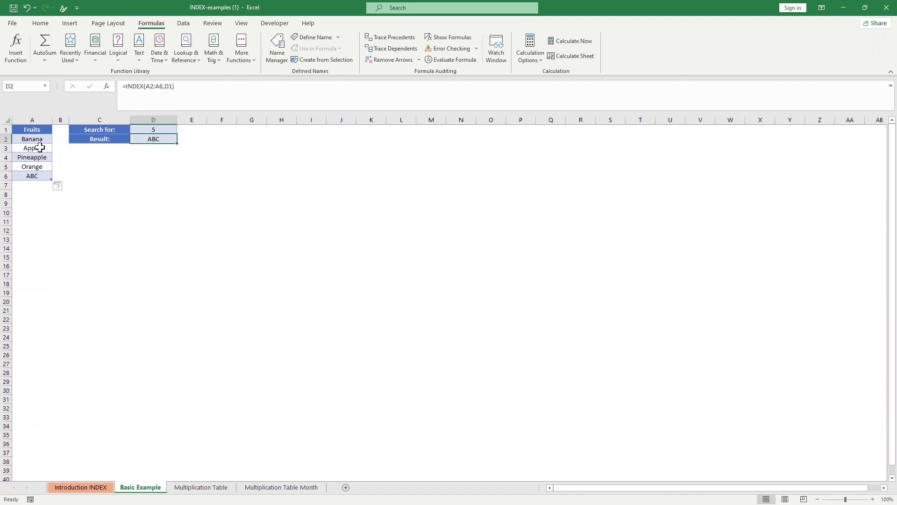
{"action": "left_click", "coordinate": [41, 131]}
{"action": "left_click", "coordinate": [91, 195]}
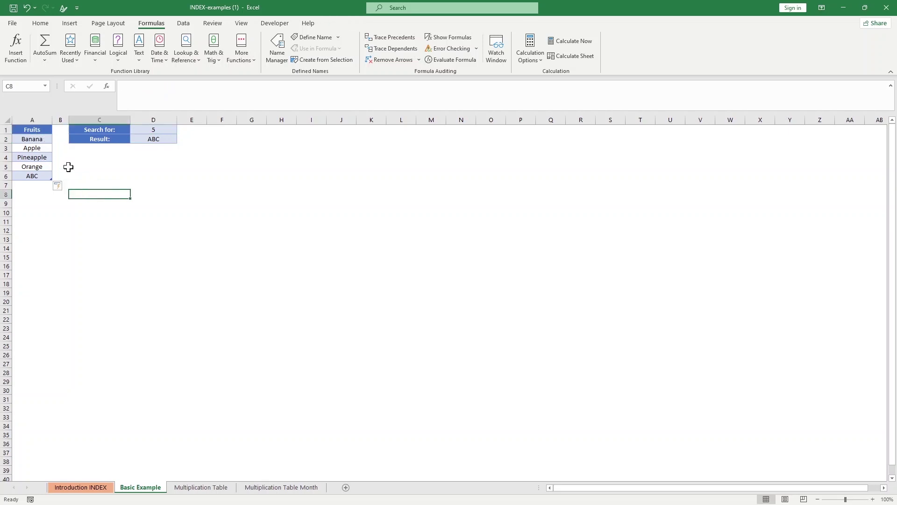
{"action": "left_click_drag", "start_coordinate": [47, 131], "coordinate": [39, 183]}
{"action": "left_click", "coordinate": [110, 184]}
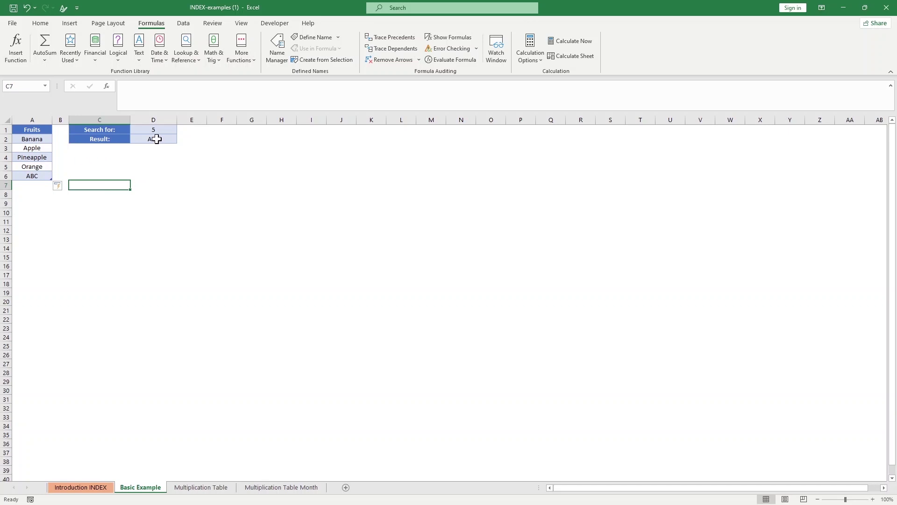
{"action": "left_click", "coordinate": [156, 139]}
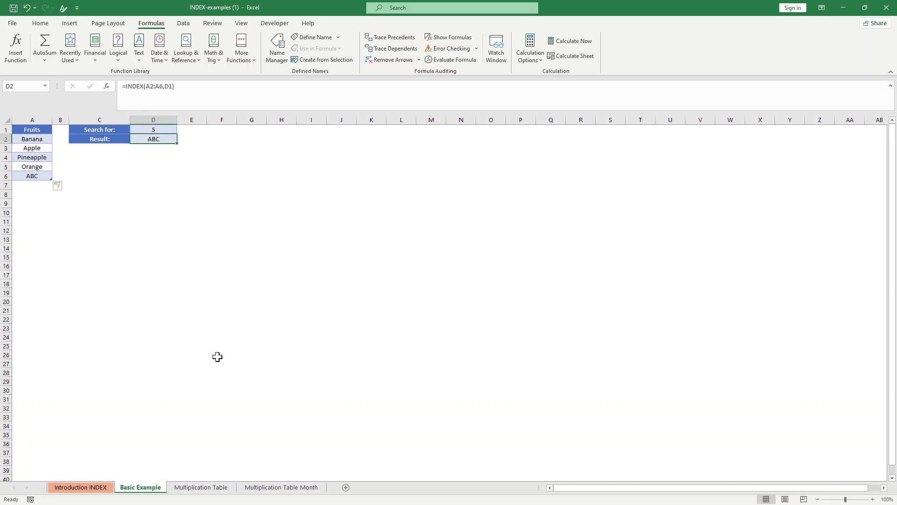
Step: Switch to the Multiplication Table sheet and clear the INDEX formula from the Result cell G2
{"action": "left_click", "coordinate": [211, 488]}
{"action": "left_click", "coordinate": [192, 231]}
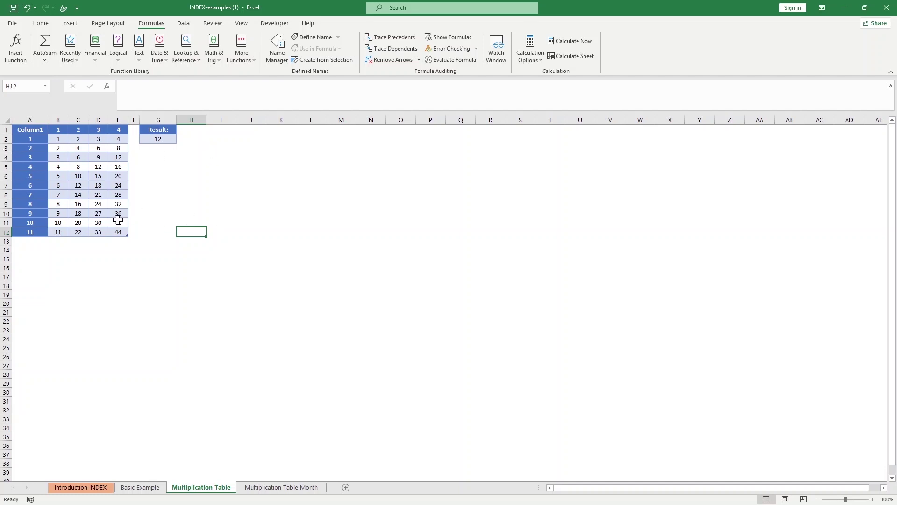
{"action": "left_click", "coordinate": [160, 141]}
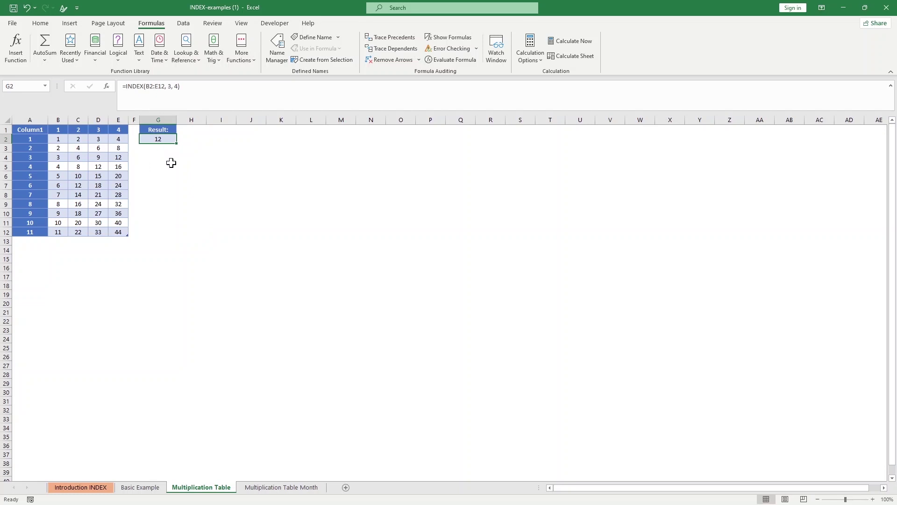
{"action": "key", "text": "F2"}
{"action": "key", "text": "ctrl+a"}
{"action": "key", "text": "BackSpace"}
{"action": "left_click", "coordinate": [178, 196]}
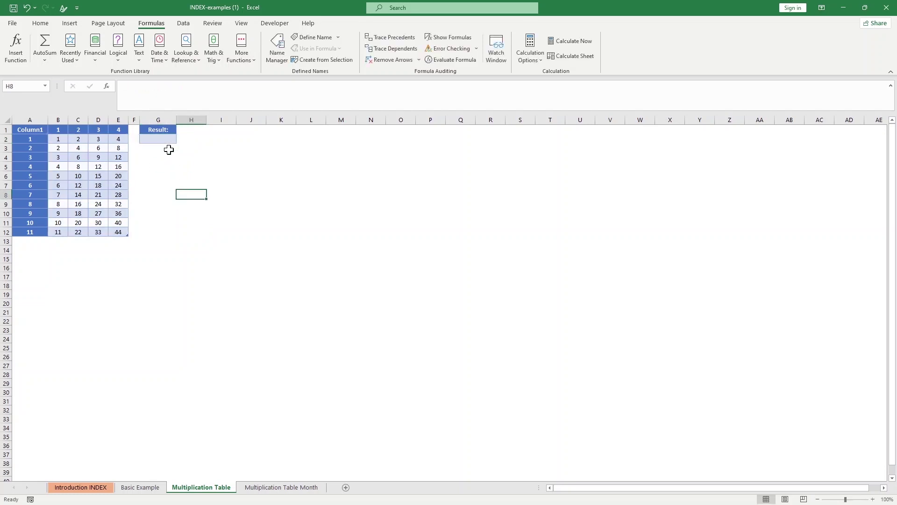
Step: Enter =INDEX(data,6,2) in the Result cell G2 and check it against row 6 of the multiplication table
{"action": "left_click", "coordinate": [164, 138]}
{"action": "type", "text": "="}
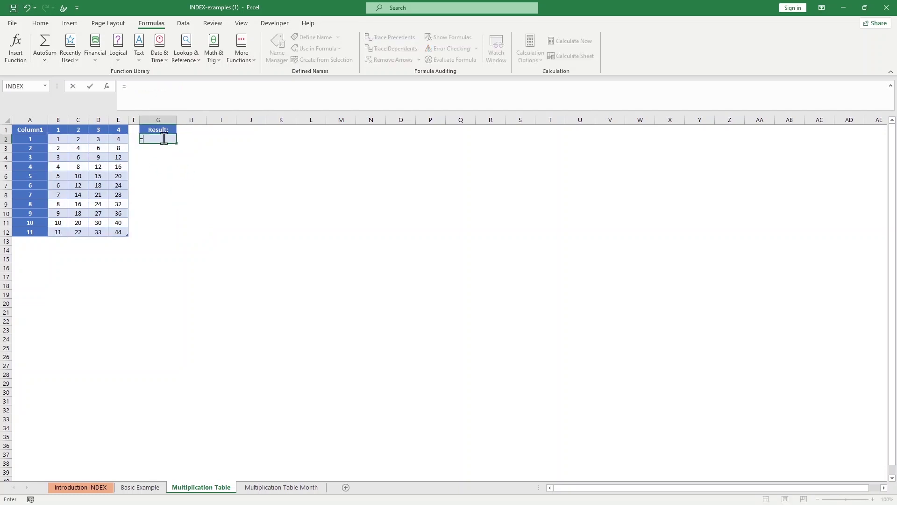
{"action": "type", "text": "index"}
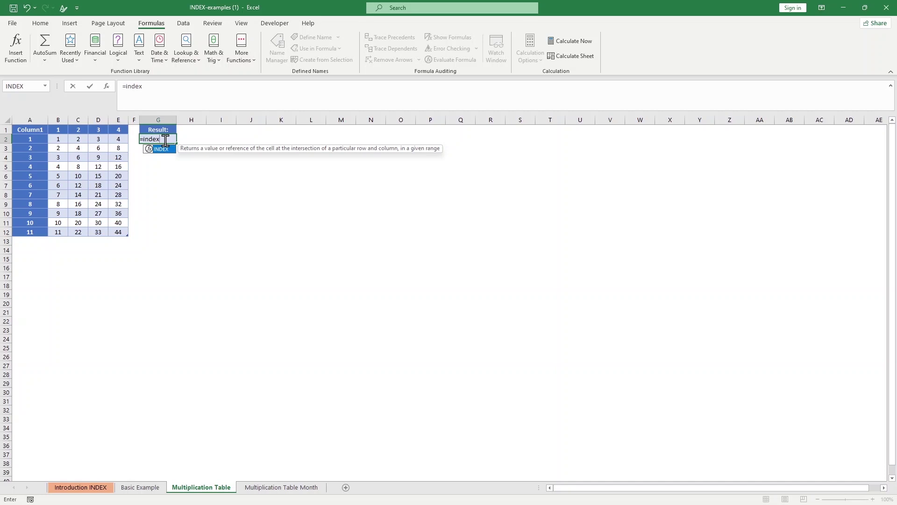
{"action": "type", "text": "("}
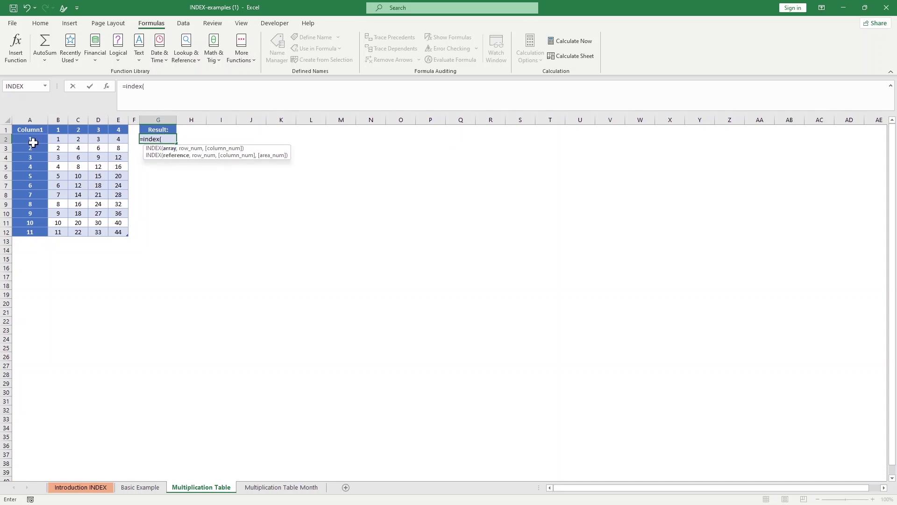
{"action": "left_click_drag", "start_coordinate": [32, 140], "coordinate": [122, 233]}
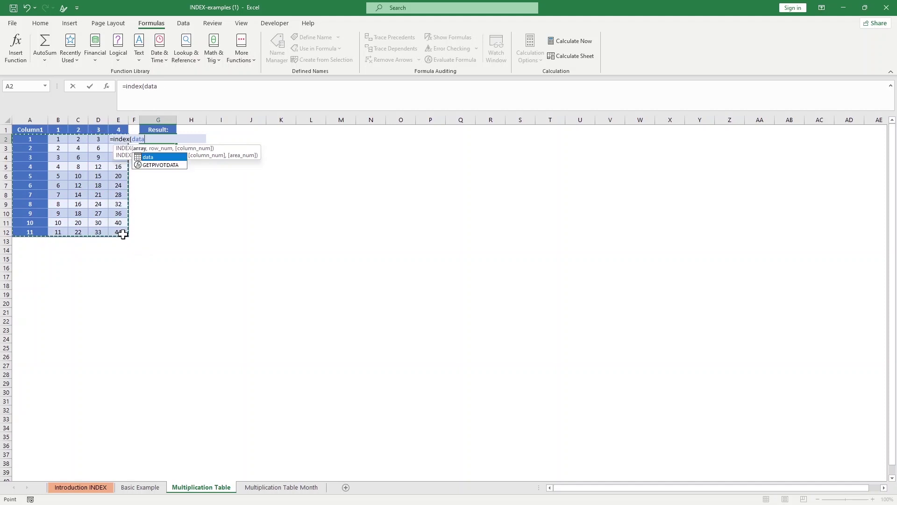
{"action": "type", "text": ","}
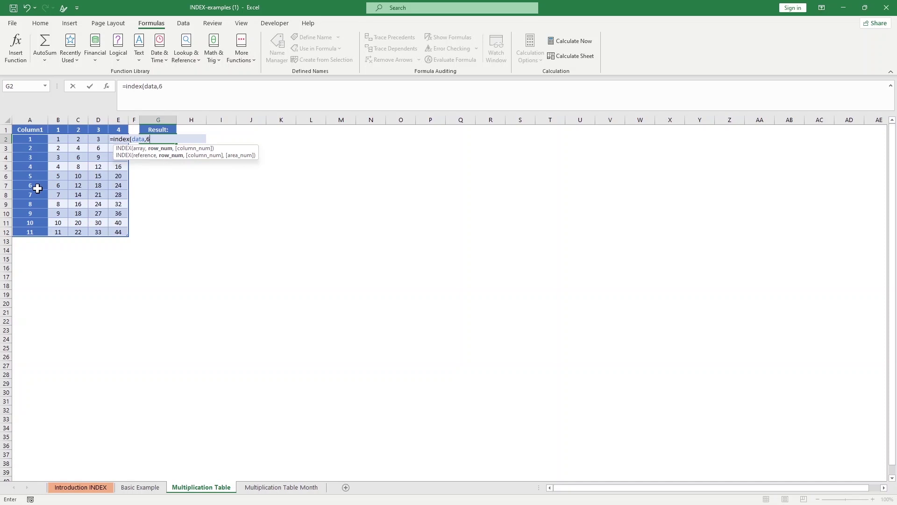
{"action": "type", "text": "6,2"}
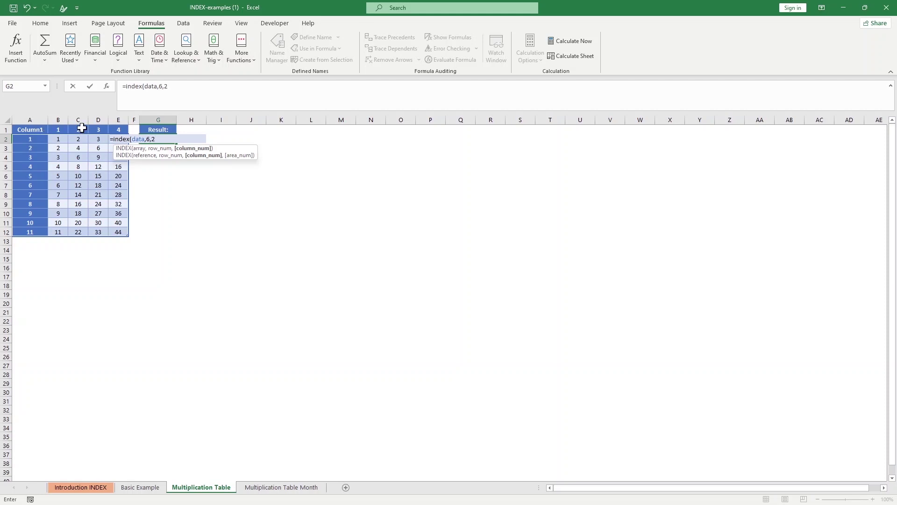
{"action": "type", "text": ")"}
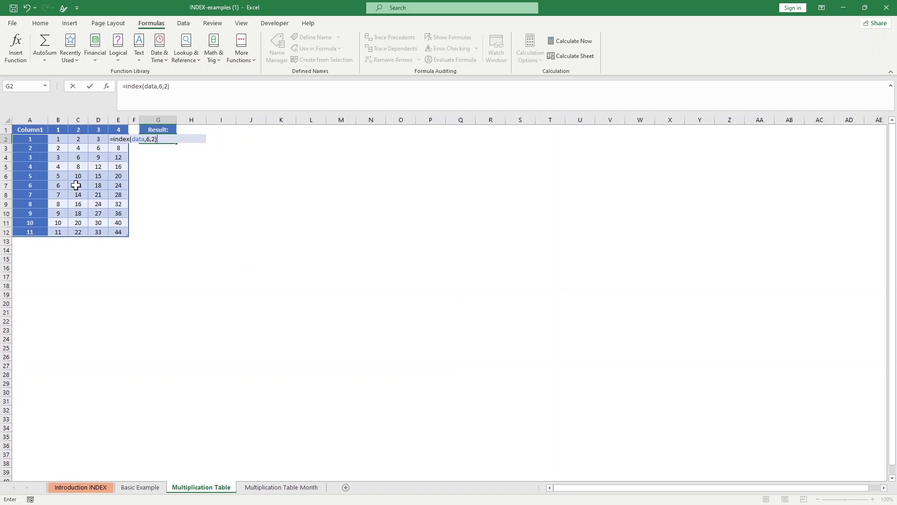
{"action": "key", "text": "Return"}
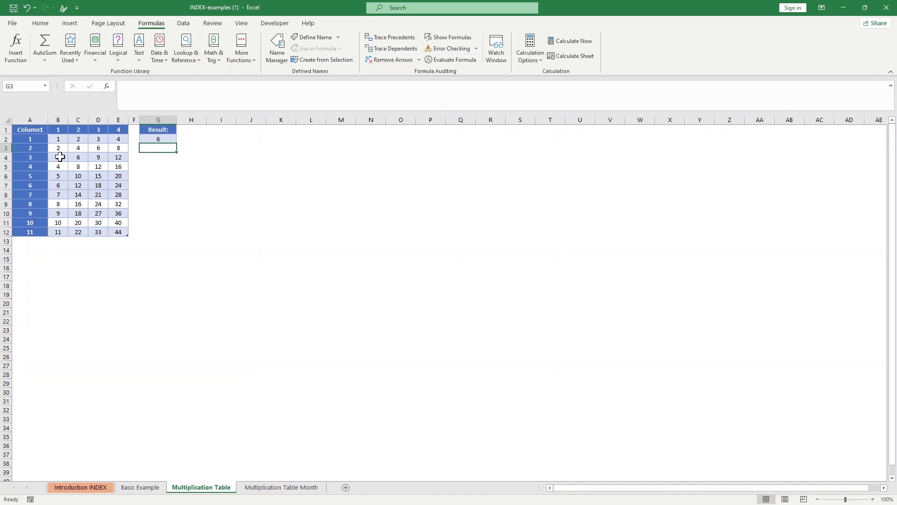
{"action": "left_click", "coordinate": [62, 187]}
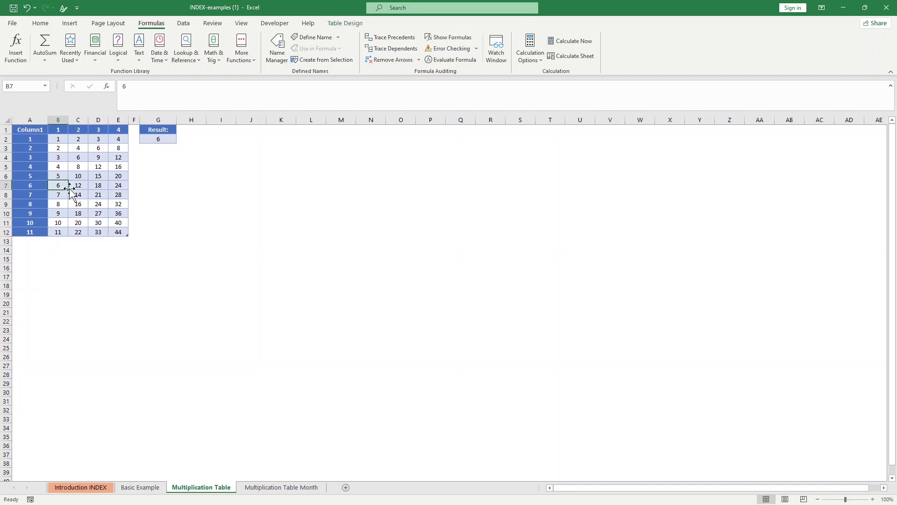
{"action": "left_click", "coordinate": [190, 194]}
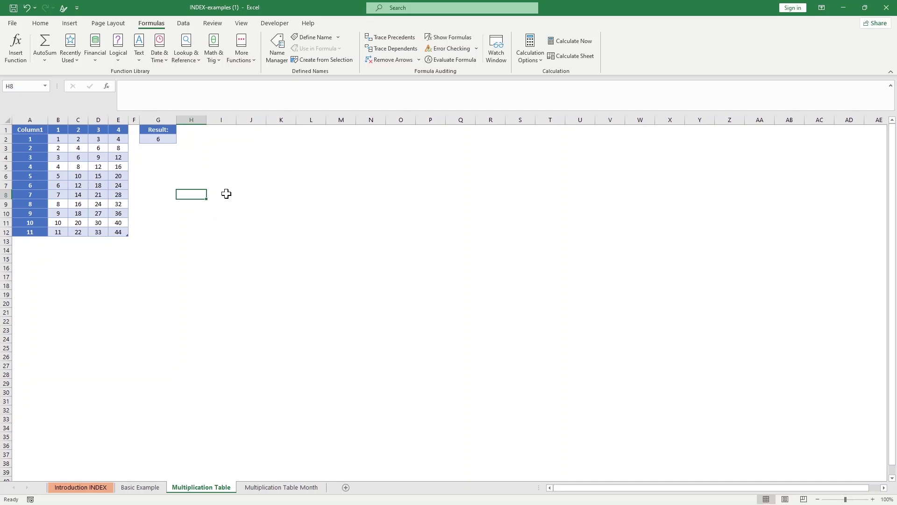
{"action": "key", "text": "F2"}
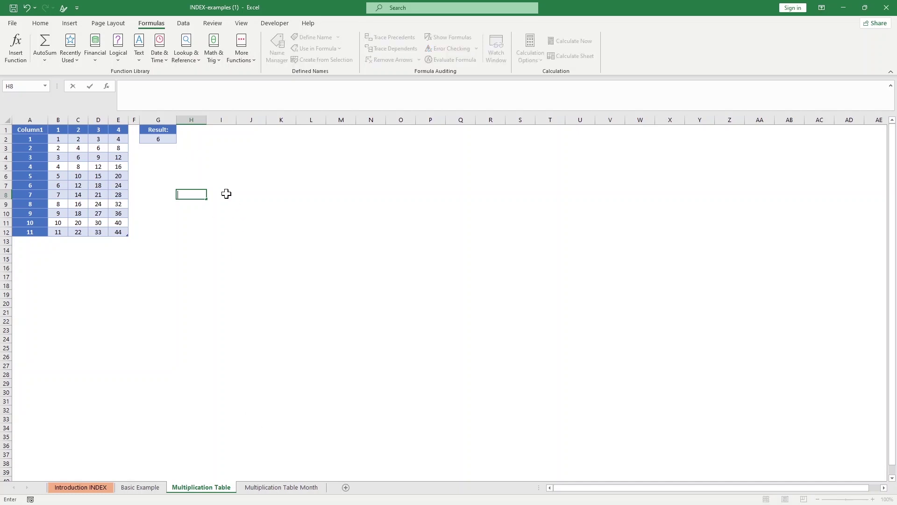
{"action": "left_click", "coordinate": [158, 143]}
{"action": "double_click", "coordinate": [158, 143]}
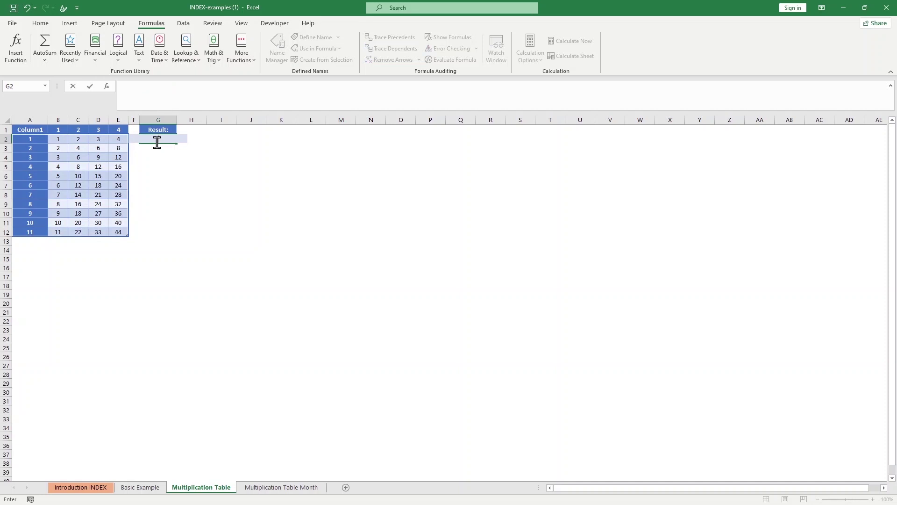
{"action": "left_click", "coordinate": [218, 198]}
{"action": "left_click", "coordinate": [160, 139]}
{"action": "type", "text": "=c"}
{"action": "key", "text": "BackSpace"}
{"action": "type", "text": "i"}
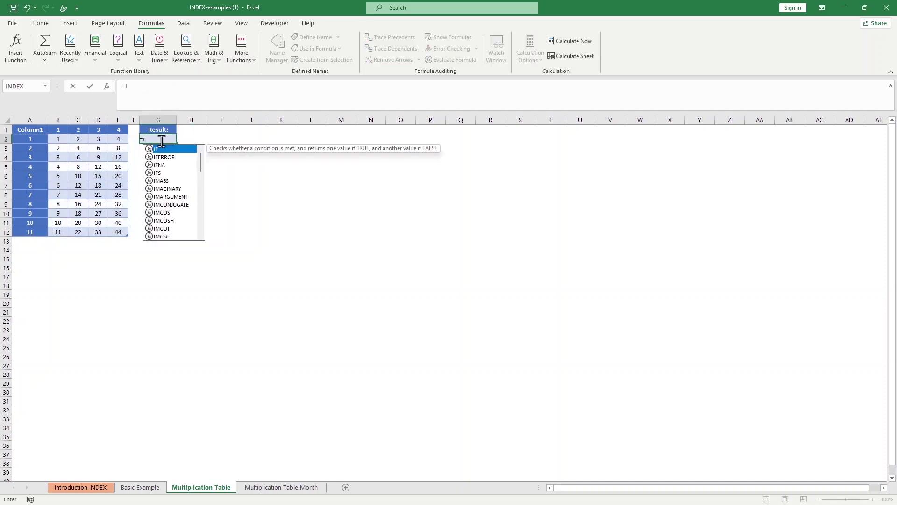
{"action": "type", "text": "ndex("}
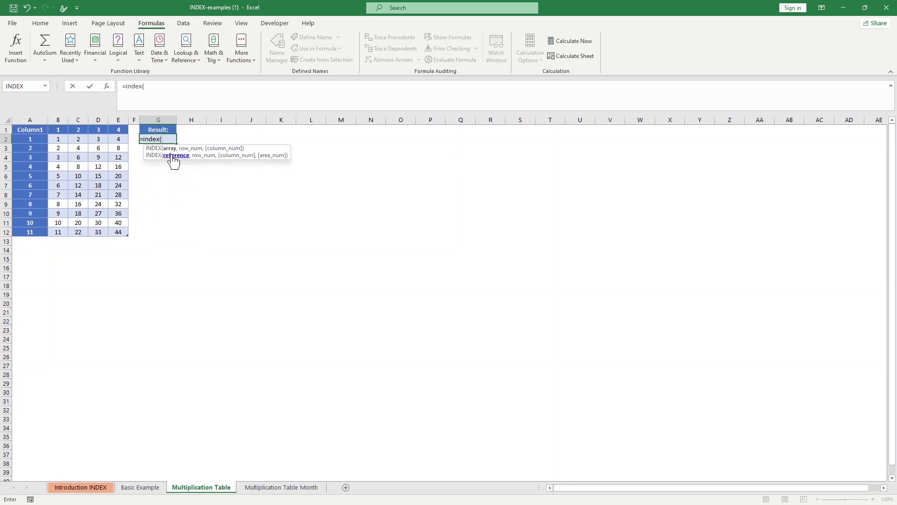
{"action": "key", "text": "BackSpace"}
{"action": "key", "text": "BackSpace"}
{"action": "key", "text": "BackSpace"}
{"action": "key", "text": "BackSpace"}
{"action": "key", "text": "BackSpace"}
{"action": "key", "text": "BackSpace"}
{"action": "key", "text": "BackSpace"}
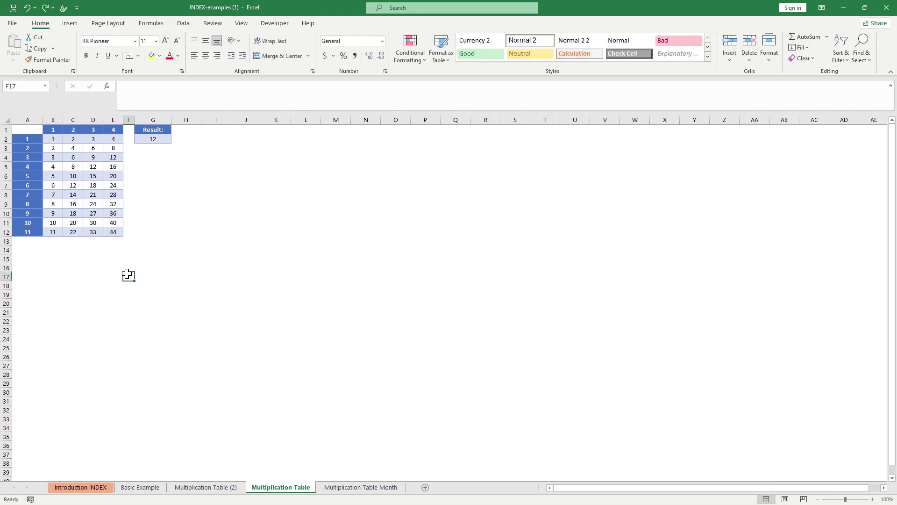
Step: Convert the multiplication grid A1:E12 into a table with headers
{"action": "key", "text": "ctrl+t"}
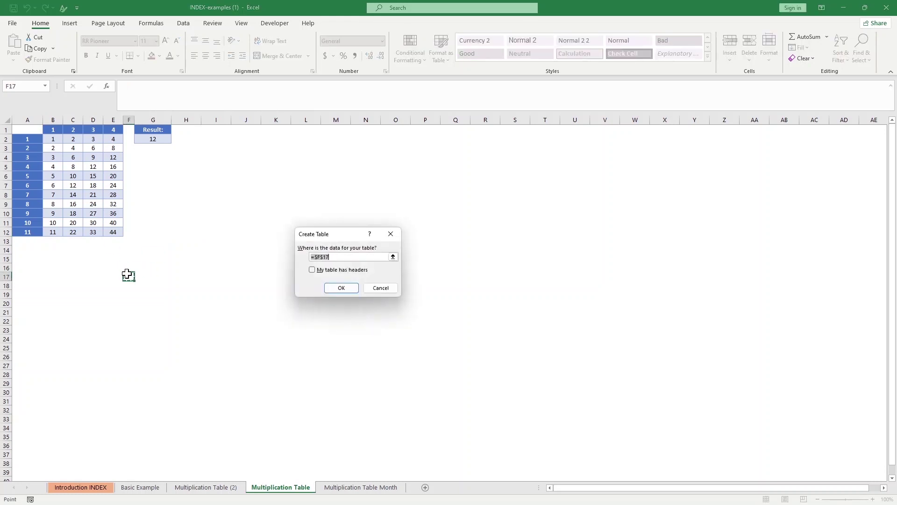
{"action": "left_click", "coordinate": [336, 274]}
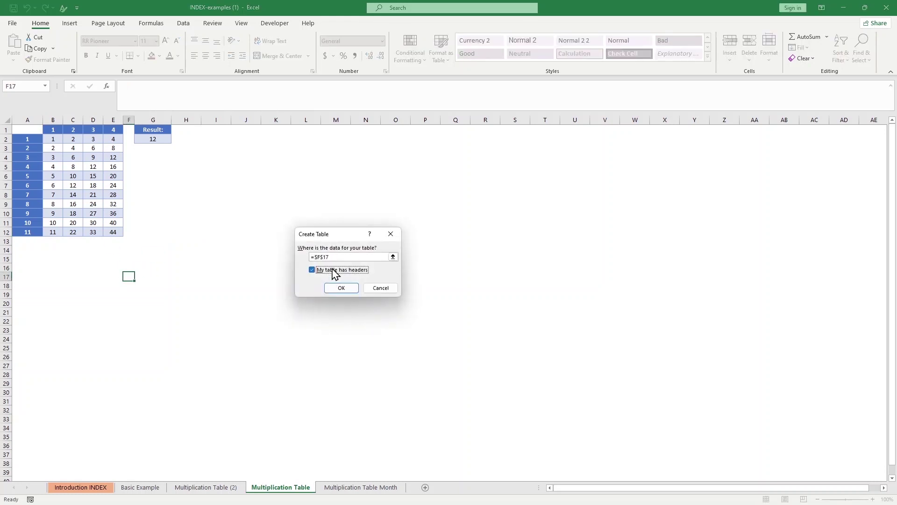
{"action": "left_click", "coordinate": [393, 256]}
{"action": "left_click", "coordinate": [24, 132]}
{"action": "left_click_drag", "start_coordinate": [25, 131], "coordinate": [114, 237]}
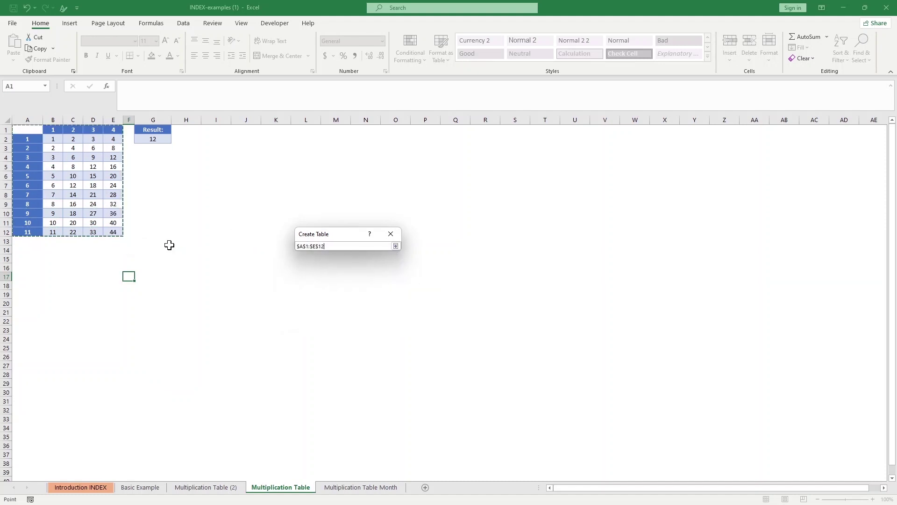
{"action": "left_click", "coordinate": [396, 246]}
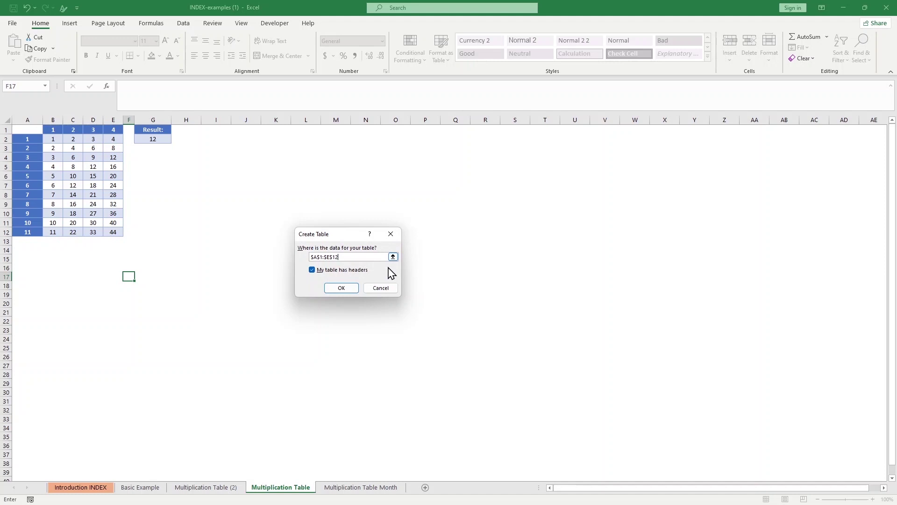
{"action": "left_click", "coordinate": [349, 288]}
Step: Name the new multiplication table Data
{"action": "left_click", "coordinate": [28, 47]}
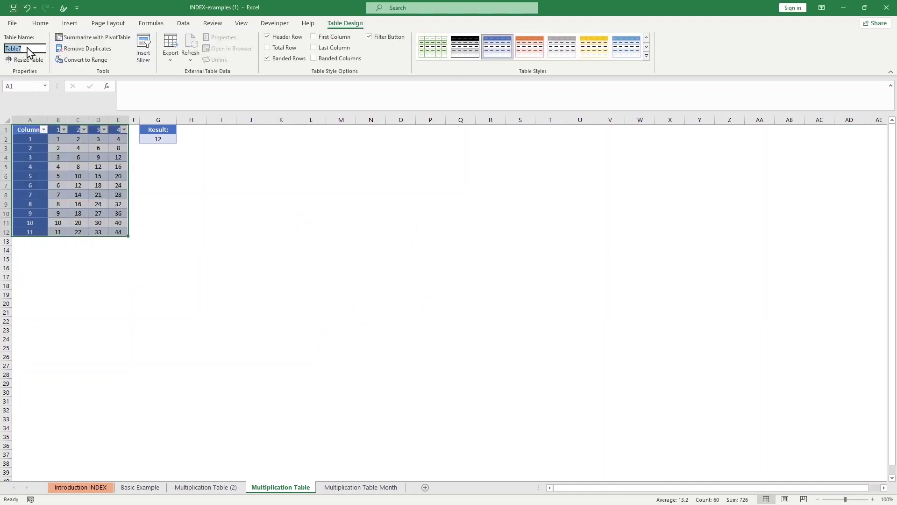
{"action": "key", "text": "BackSpace"}
{"action": "type", "text": "Data"}
{"action": "key", "text": "Return"}
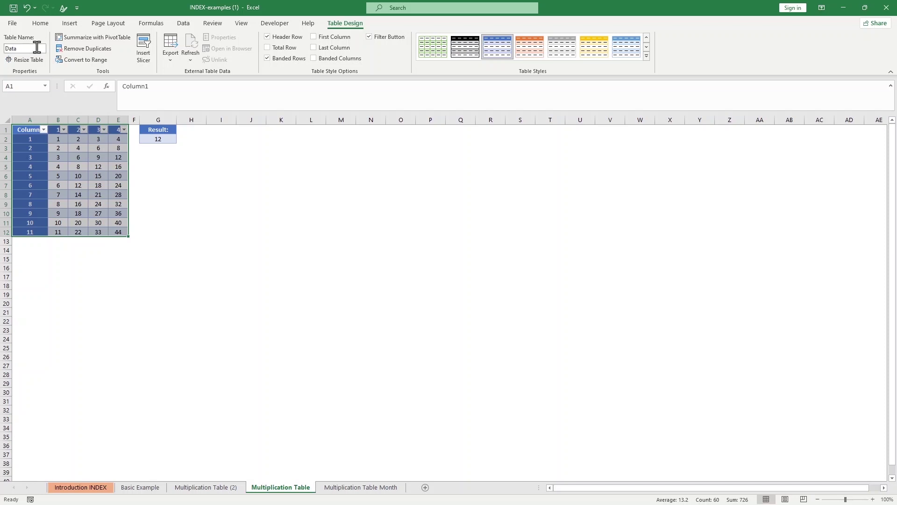
{"action": "left_click", "coordinate": [147, 192]}
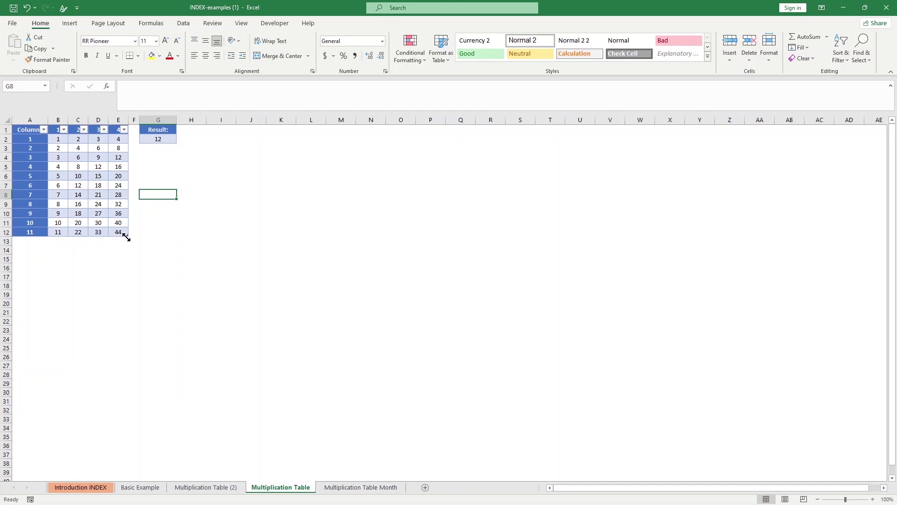
Step: Clear the existing INDEX formula from the Result cell G2
{"action": "left_click", "coordinate": [180, 232]}
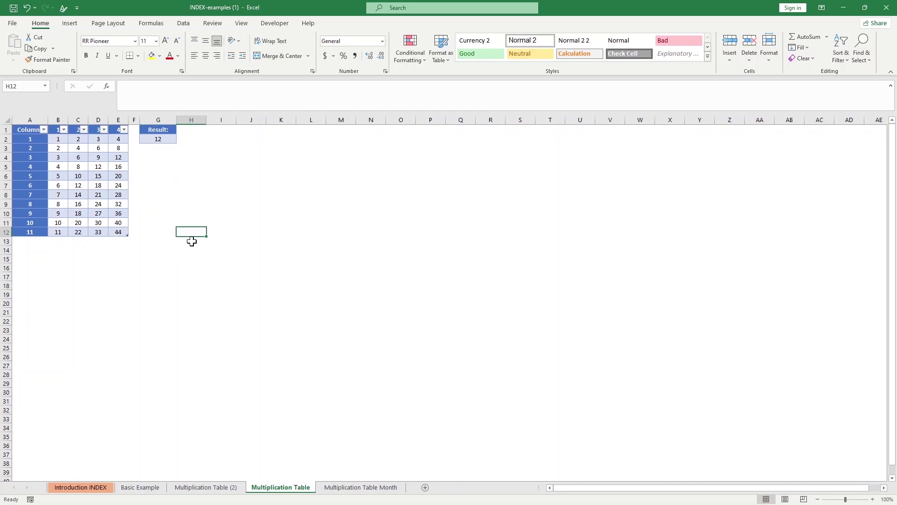
{"action": "left_click", "coordinate": [164, 251]}
{"action": "left_click", "coordinate": [160, 138]}
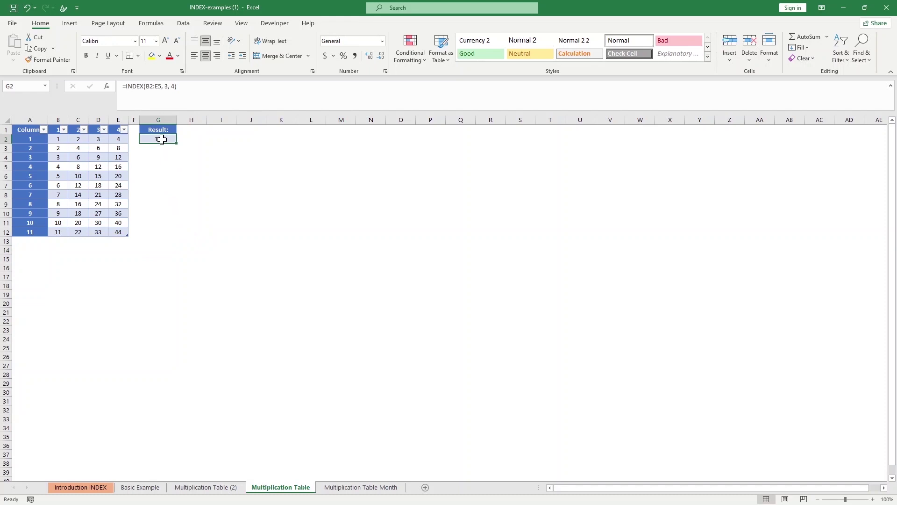
{"action": "key", "text": "BackSpace"}
{"action": "left_click", "coordinate": [185, 194]}
{"action": "left_click", "coordinate": [166, 140]}
{"action": "type", "text": "=index("}
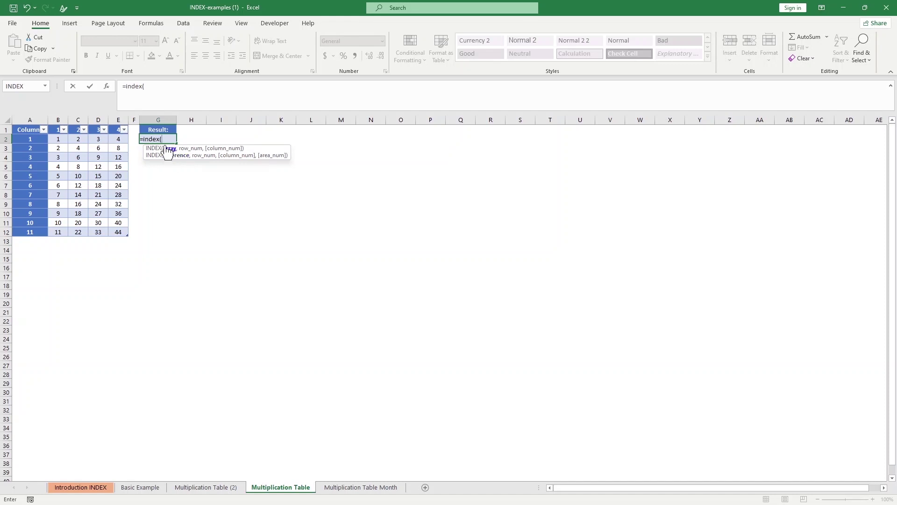
{"action": "key", "text": "Escape"}
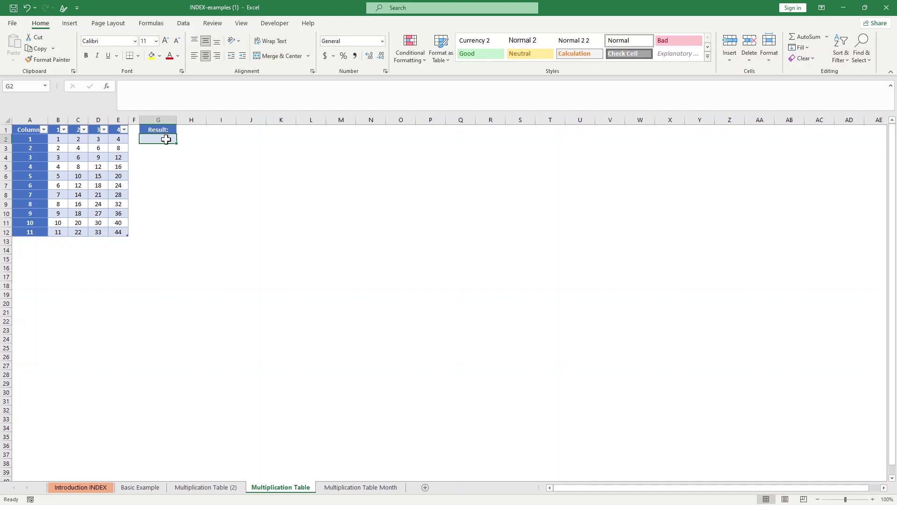
Step: Begin an INDEX formula in the Result cell G2 with the table data as its reference
{"action": "type", "text": "="}
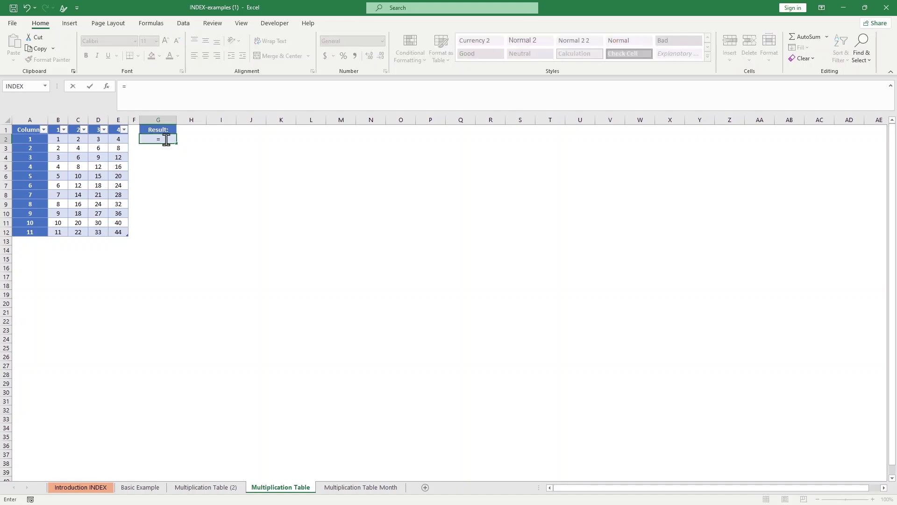
{"action": "type", "text": "inde"}
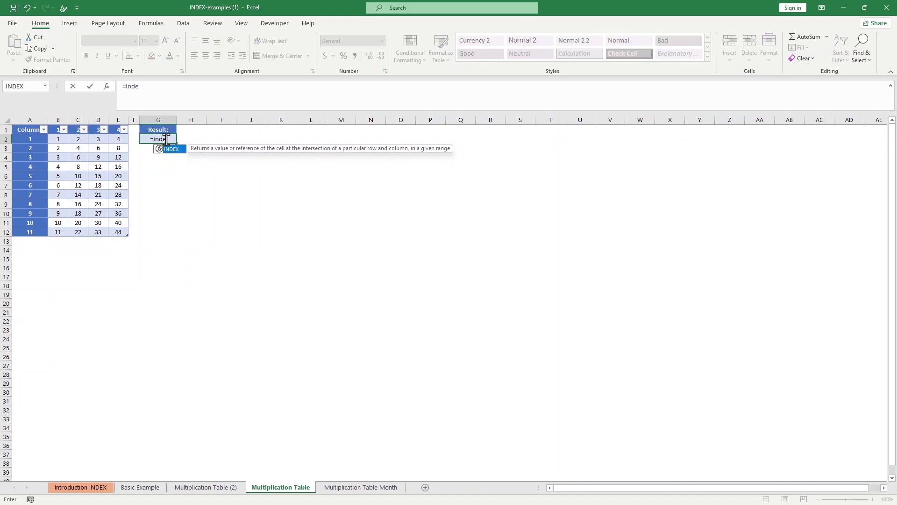
{"action": "type", "text": "x"}
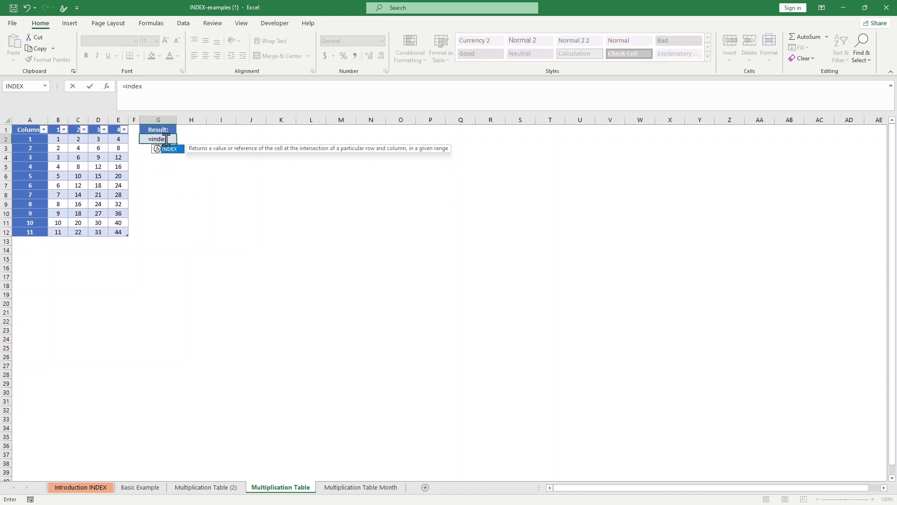
{"action": "type", "text": "("}
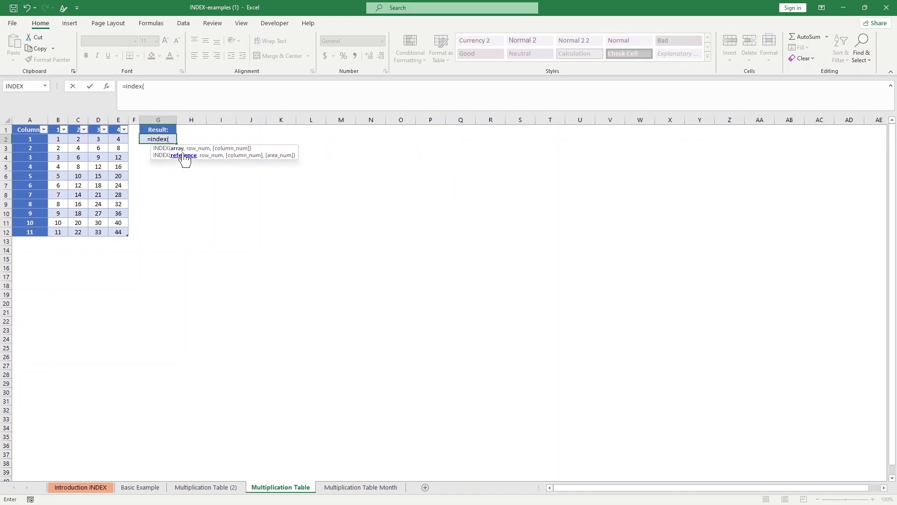
{"action": "type", "text": "data"}
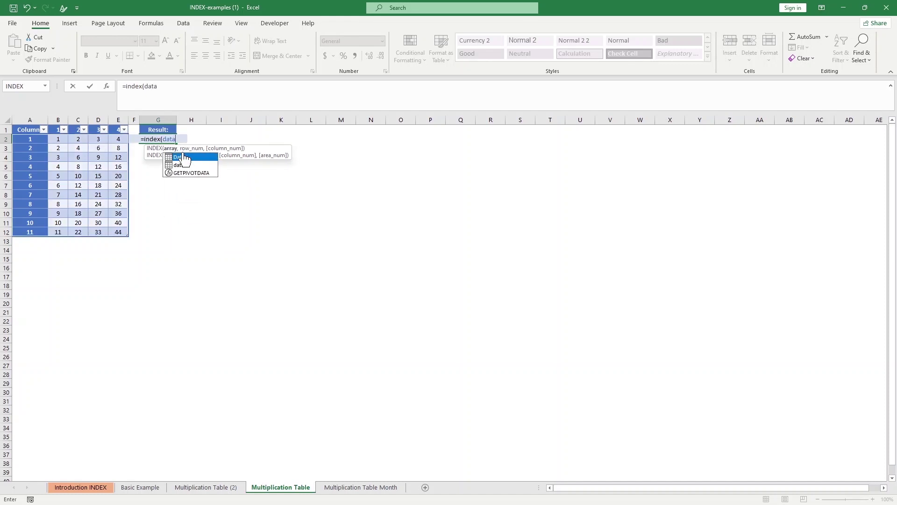
{"action": "key", "text": "Return"}
{"action": "left_click", "coordinate": [528, 244]}
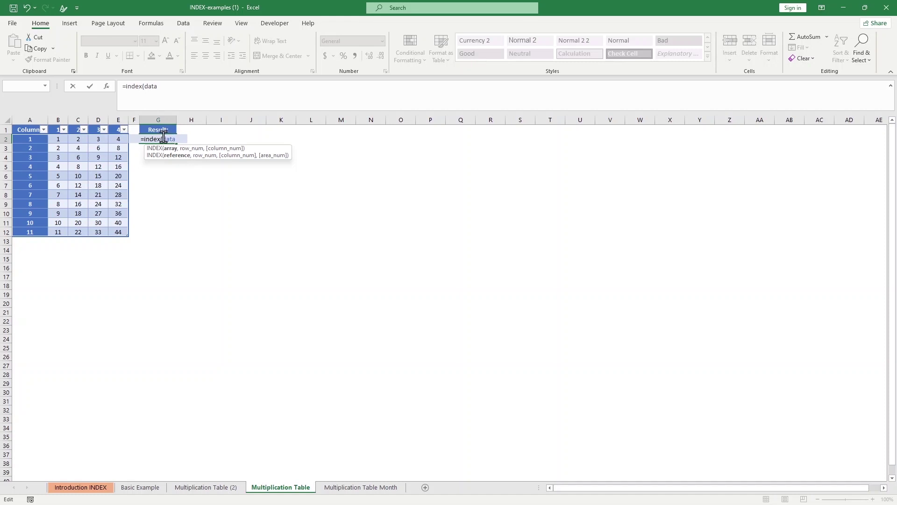
Step: Extend the formula's reference into the bracketed multi-area list (data,A2:E4,A7:E9,A11:E12)
{"action": "left_click", "coordinate": [164, 139]}
{"action": "type", "text": "("}
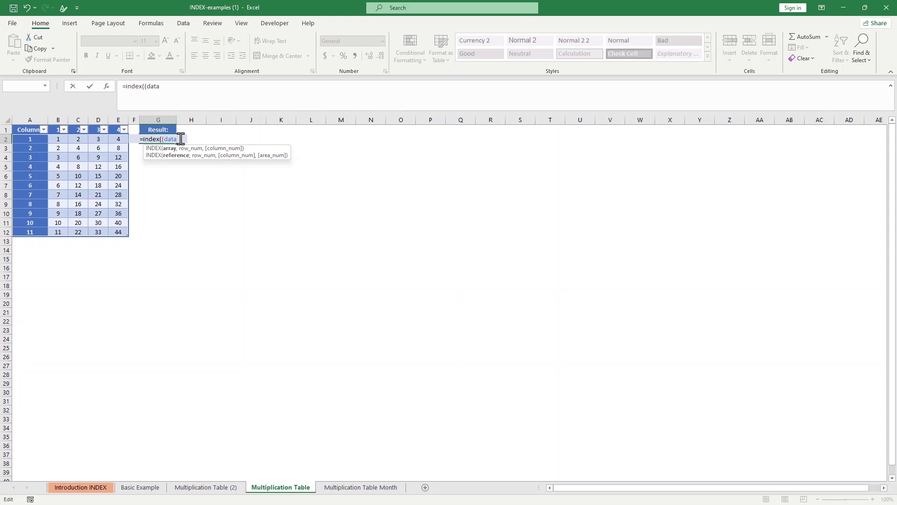
{"action": "type", "text": ","}
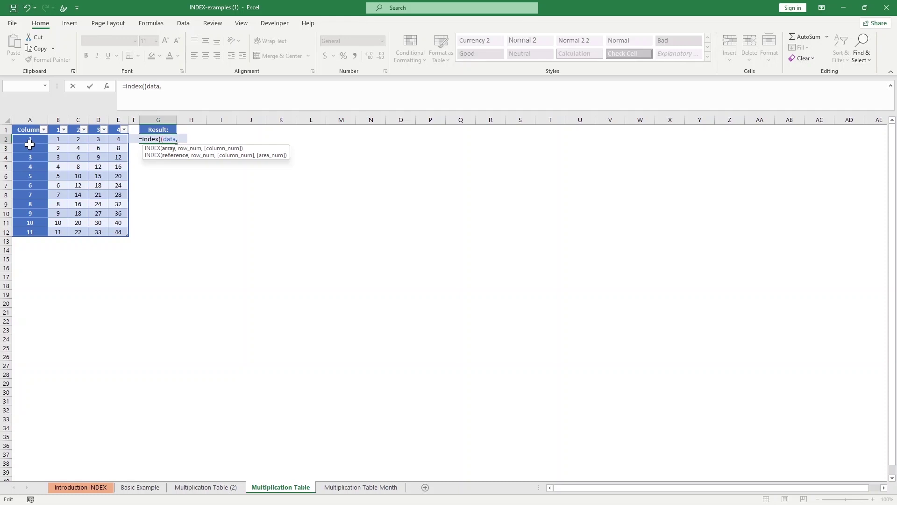
{"action": "left_click_drag", "start_coordinate": [29, 141], "coordinate": [114, 158]}
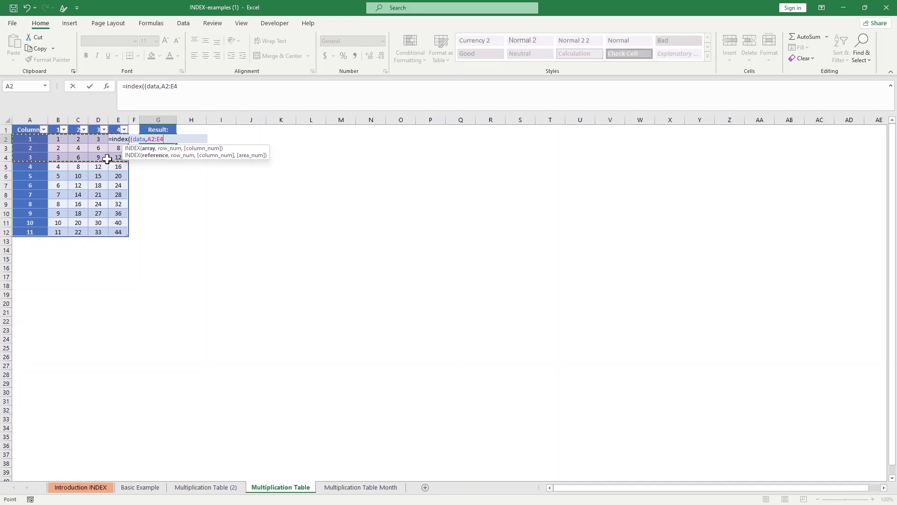
{"action": "type", "text": ","}
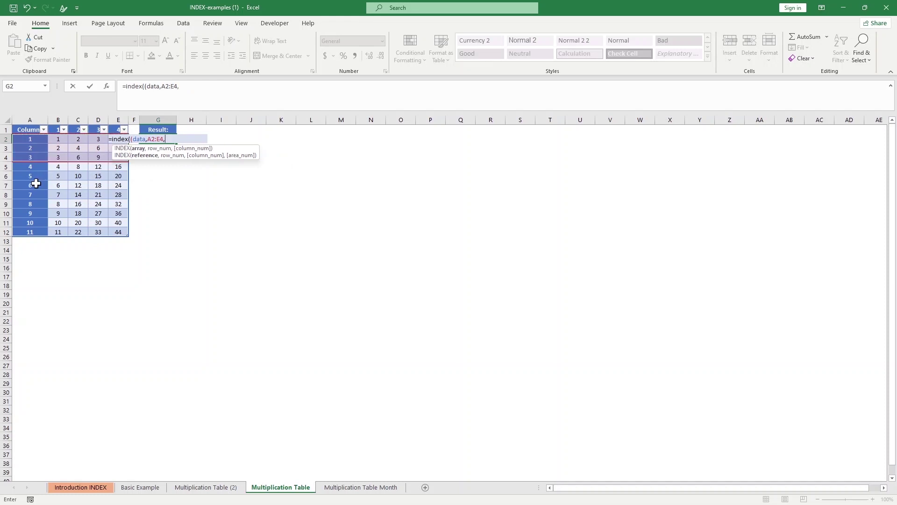
{"action": "left_click_drag", "start_coordinate": [36, 184], "coordinate": [121, 200]}
{"action": "type", "text": ","}
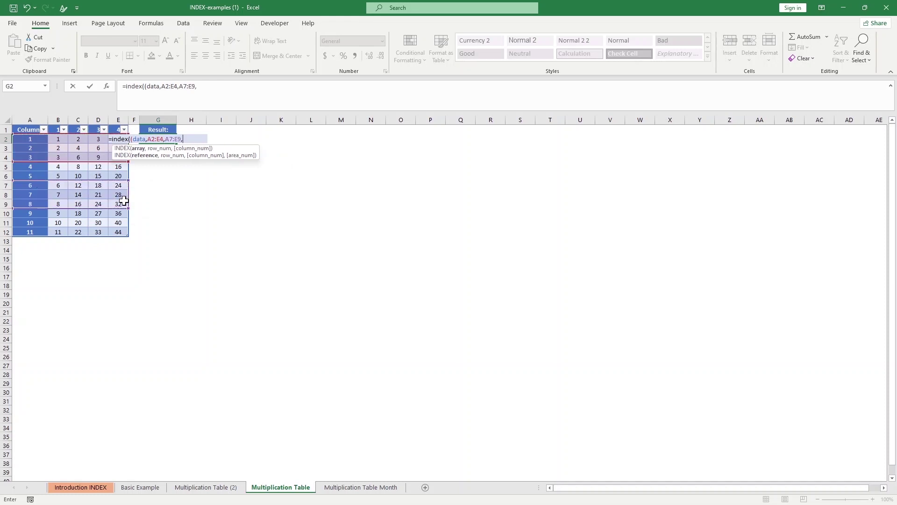
{"action": "left_click_drag", "start_coordinate": [24, 222], "coordinate": [117, 229]}
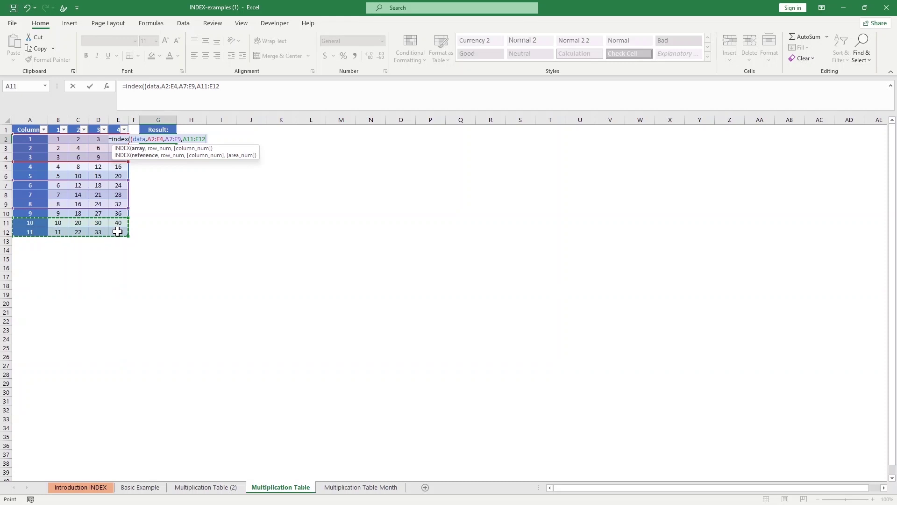
{"action": "type", "text": ")"}
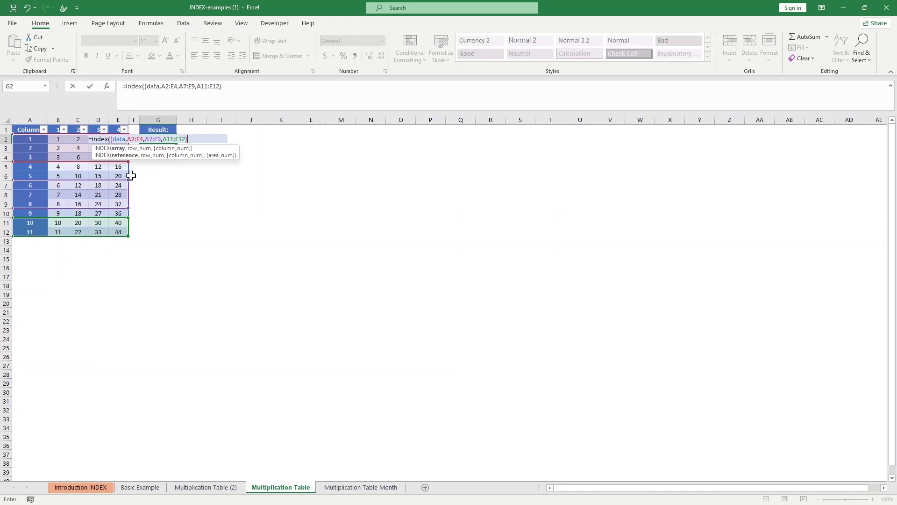
Step: Complete the multi-area INDEX formula in G2 with row number 2 and column number 3
{"action": "type", "text": ","}
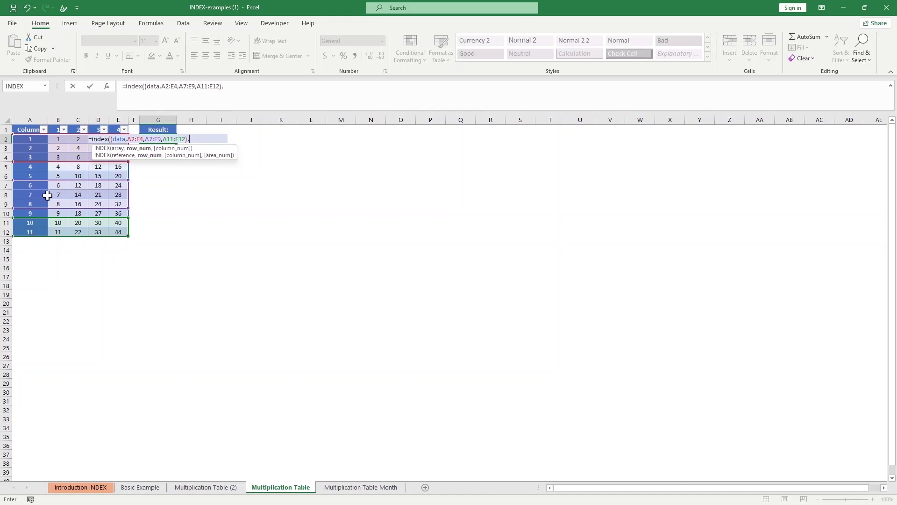
{"action": "type", "text": "2,3)"}
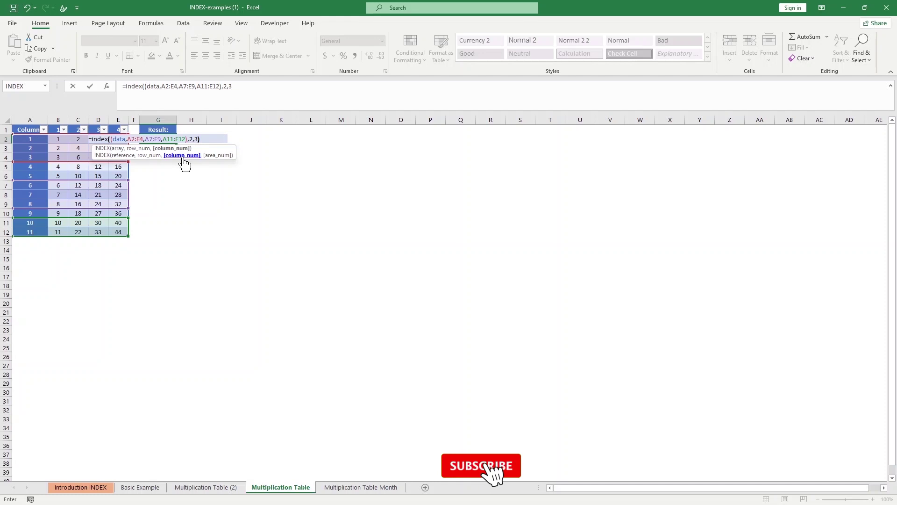
{"action": "key", "text": "Return"}
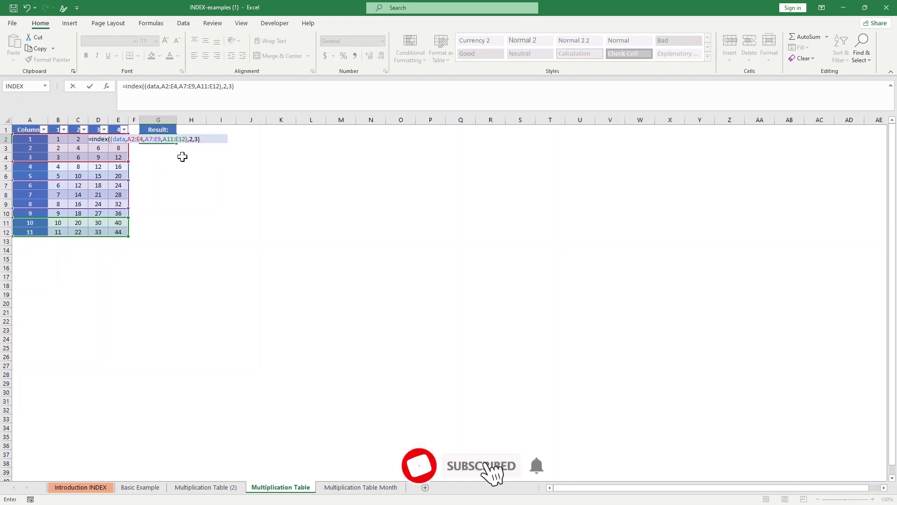
{"action": "left_click", "coordinate": [154, 196]}
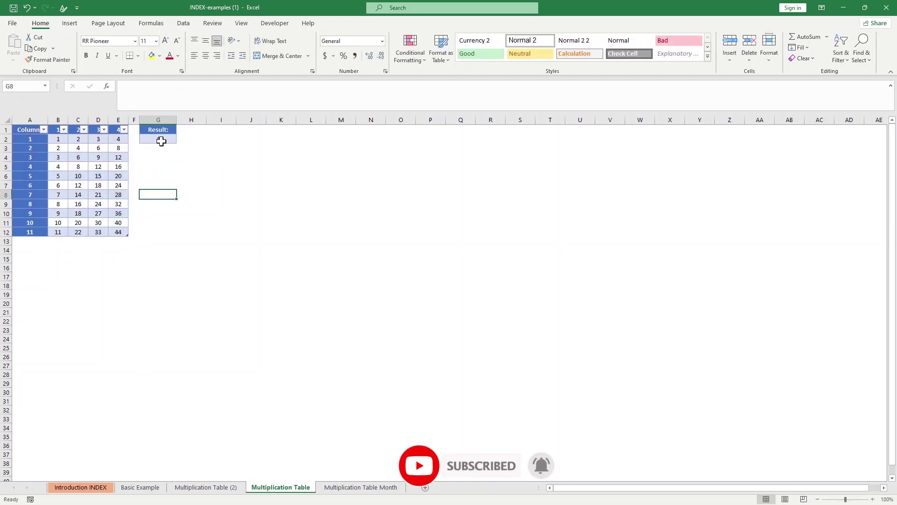
Step: Highlight the table areas A2:E5, A7:E9 and A11:E12 in turn to review the formula's separate references
{"action": "left_click", "coordinate": [174, 153]}
{"action": "left_click", "coordinate": [174, 164]}
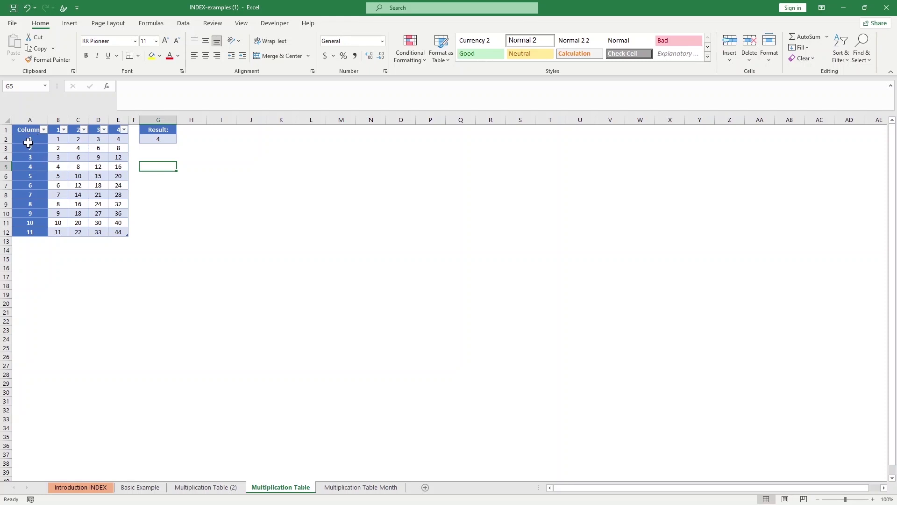
{"action": "left_click_drag", "start_coordinate": [27, 142], "coordinate": [118, 167]}
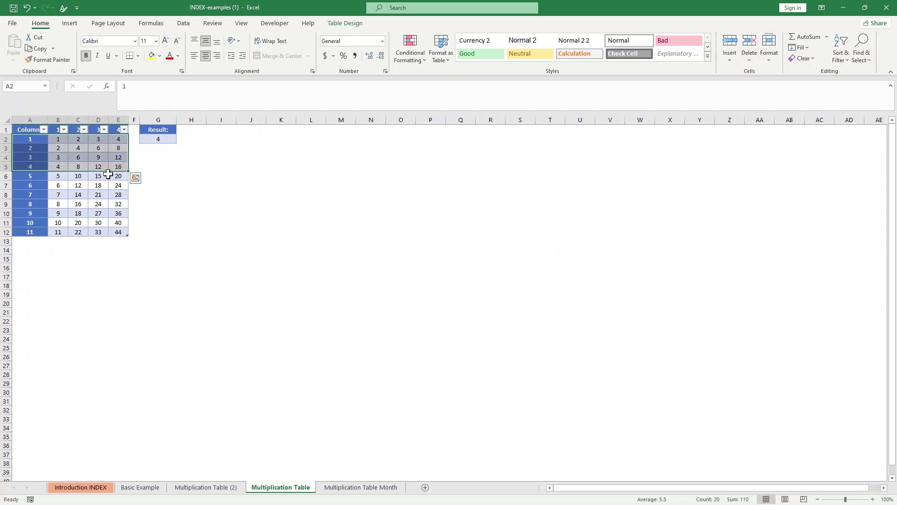
{"action": "left_click_drag", "start_coordinate": [25, 185], "coordinate": [116, 204]}
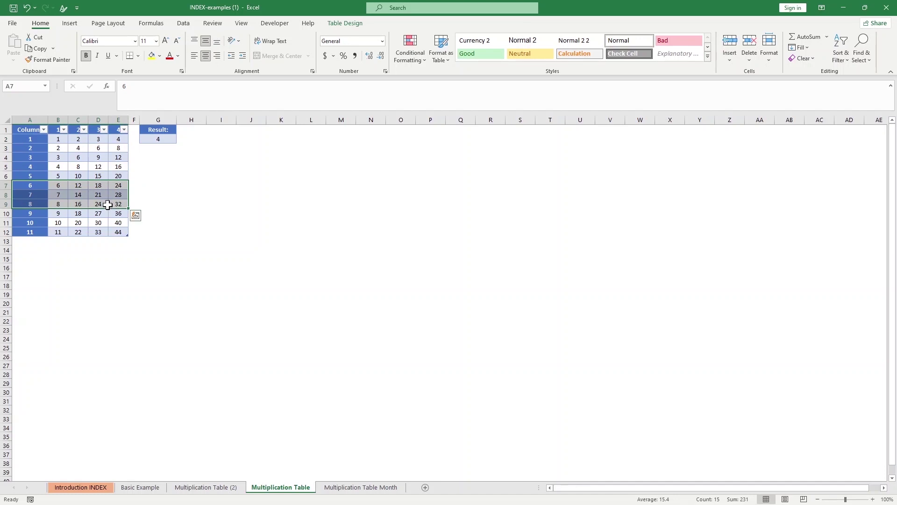
{"action": "left_click_drag", "start_coordinate": [14, 226], "coordinate": [118, 235]}
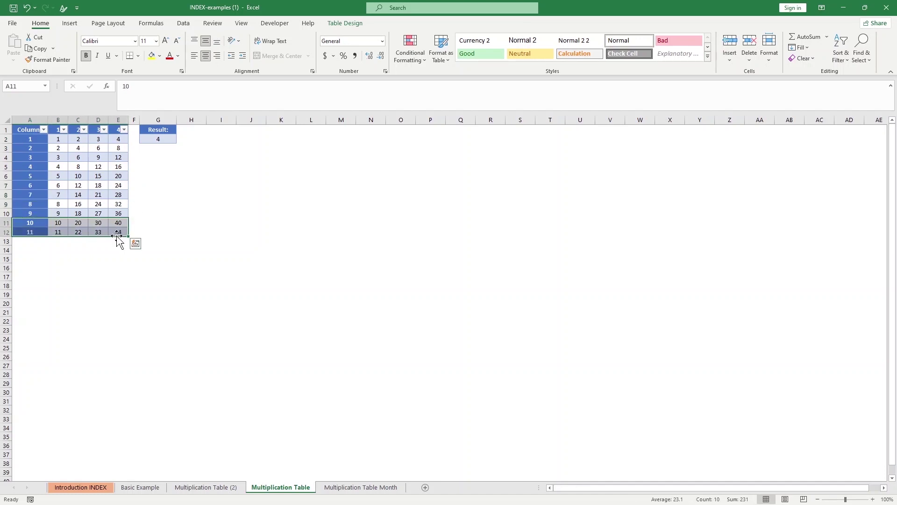